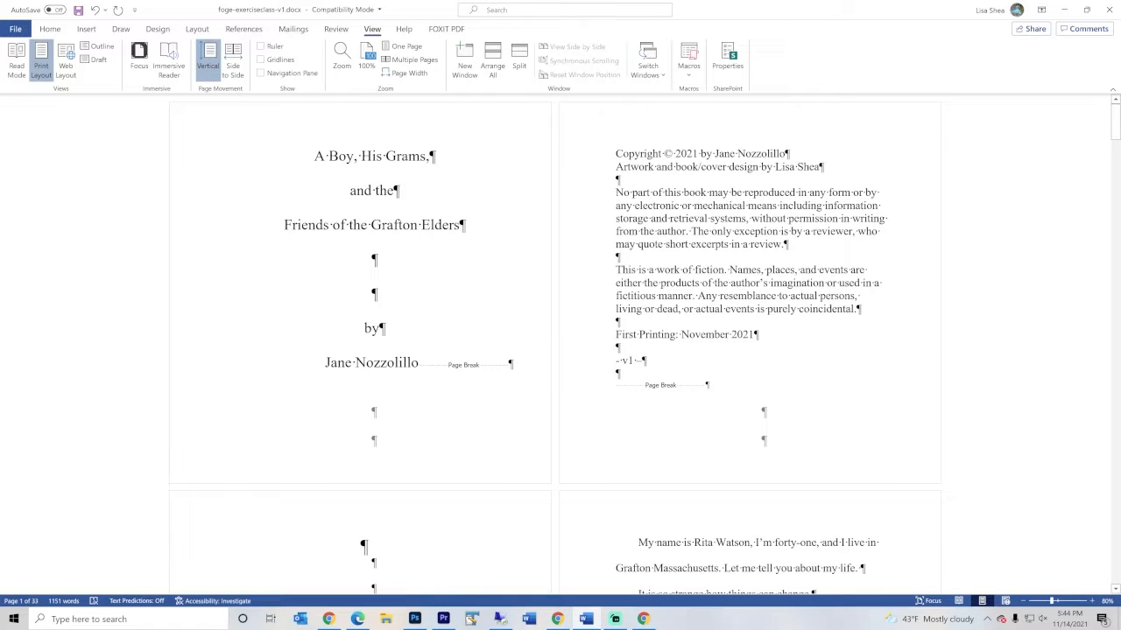
Add the text "Blue skies were lovely" over the yellow house illustration on page 5, and delete it again
{"action": "scroll", "coordinate": [561, 419], "scroll_direction": "down", "scroll_amount": 5}
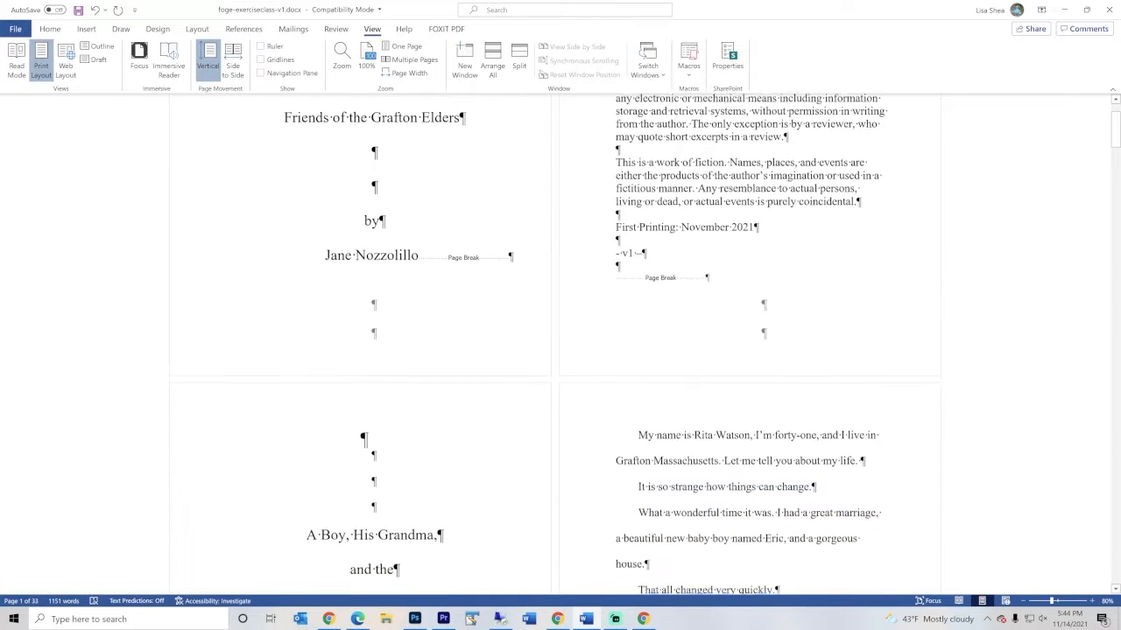
{"action": "scroll", "coordinate": [560, 419], "scroll_direction": "down", "scroll_amount": 1}
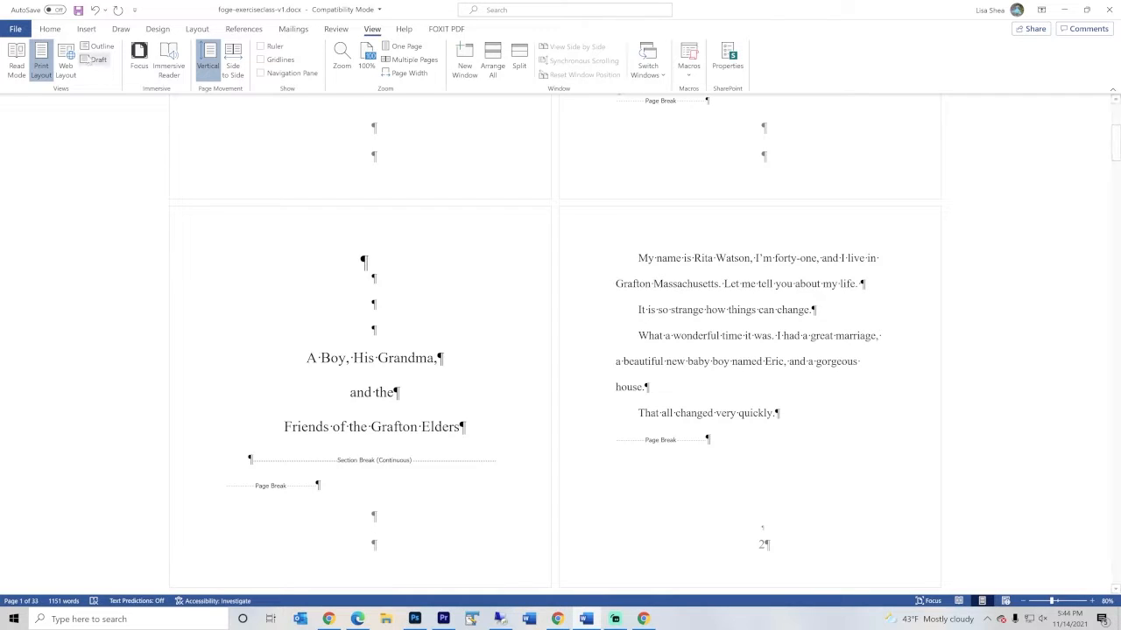
{"action": "left_click", "coordinate": [50, 29]}
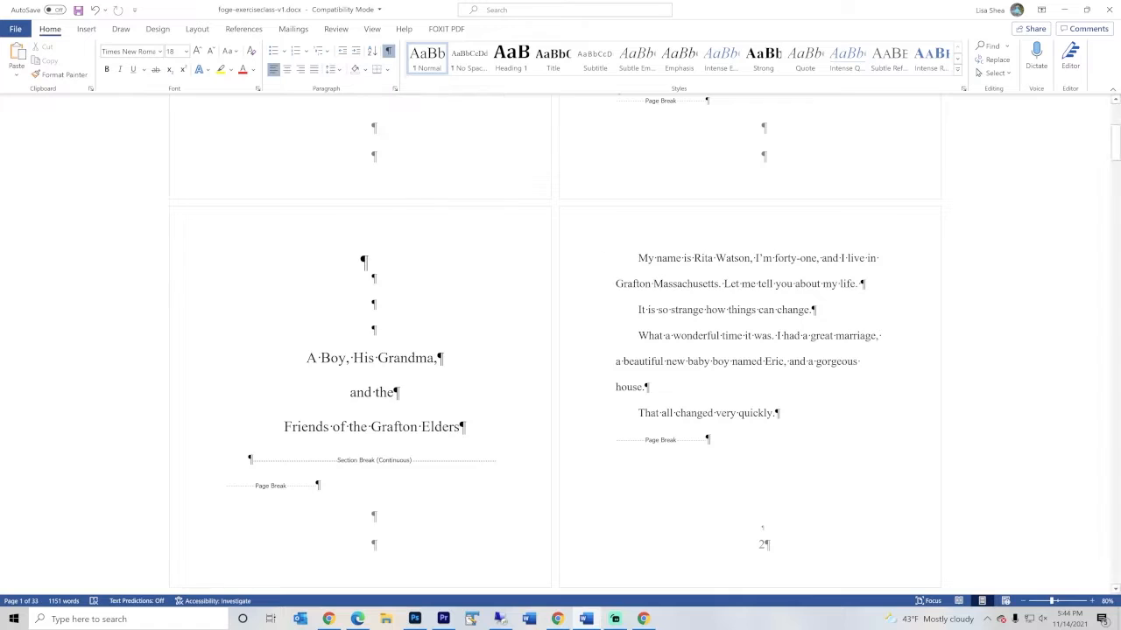
{"action": "scroll", "coordinate": [561, 350], "scroll_direction": "down", "scroll_amount": 2}
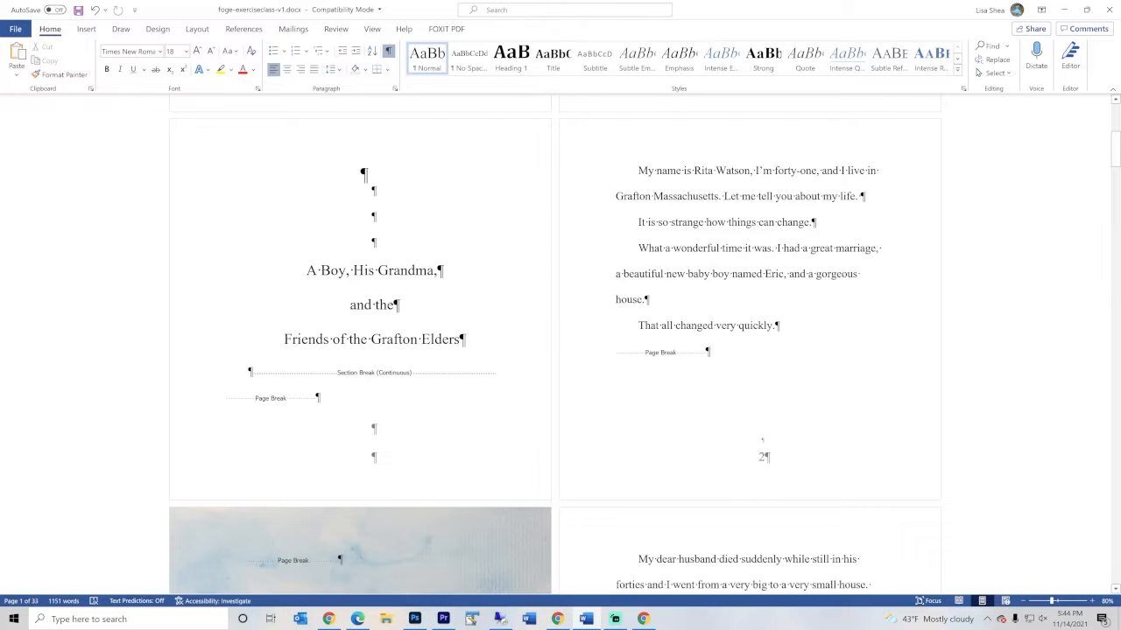
{"action": "scroll", "coordinate": [553, 350], "scroll_direction": "down", "scroll_amount": 7}
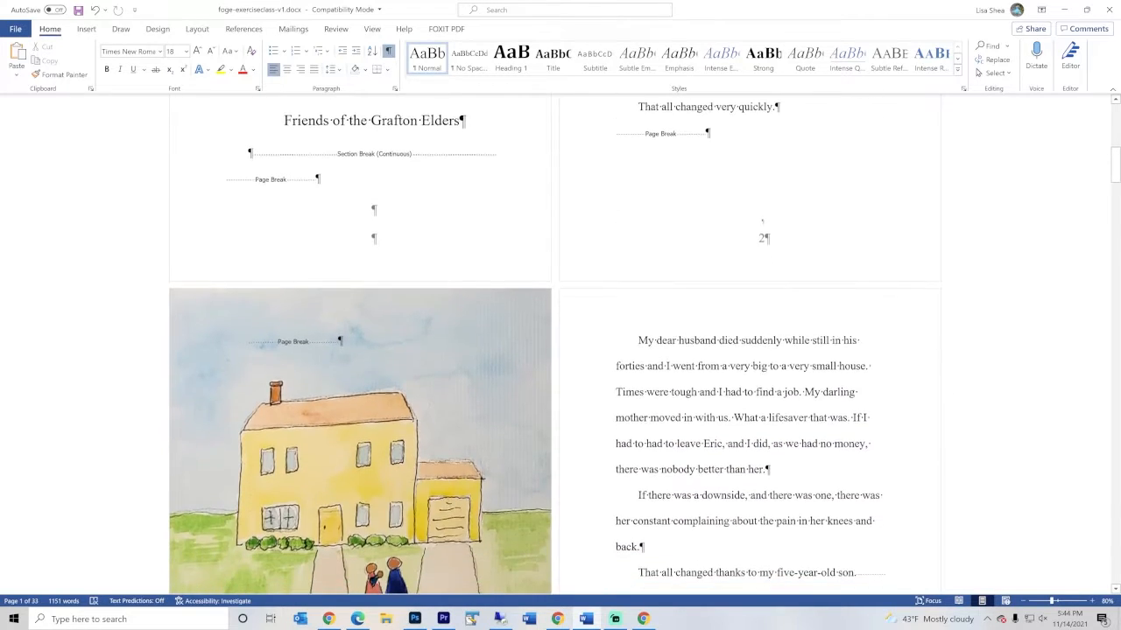
{"action": "scroll", "coordinate": [477, 227], "scroll_direction": "down", "scroll_amount": 1}
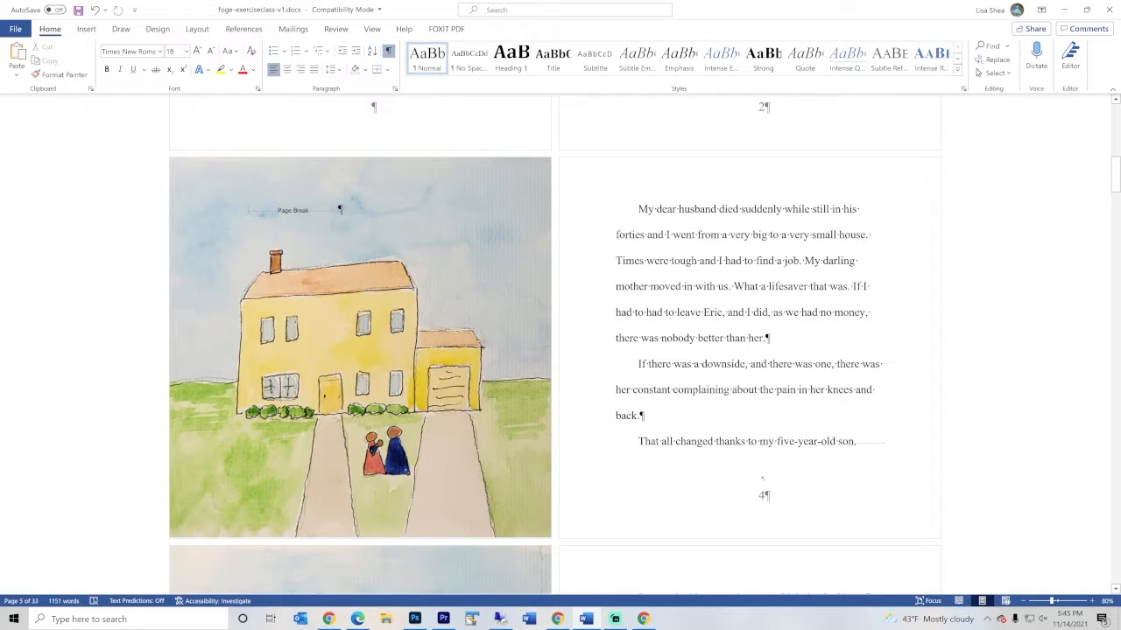
{"action": "type", "text": "Blue skies"}
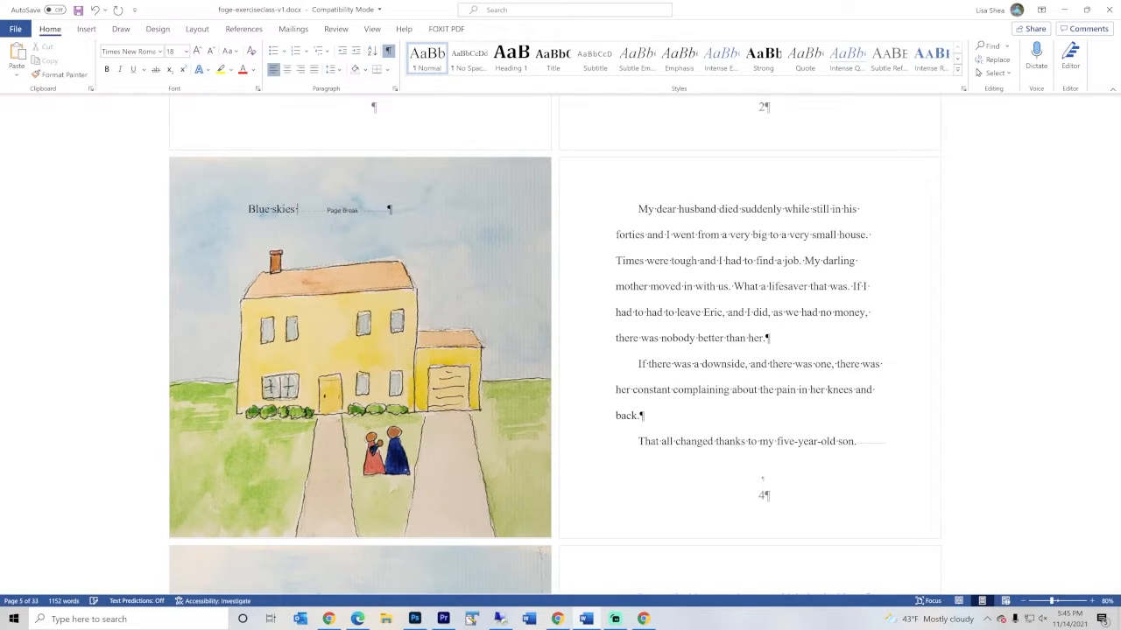
{"action": "type", "text": " were lovely"}
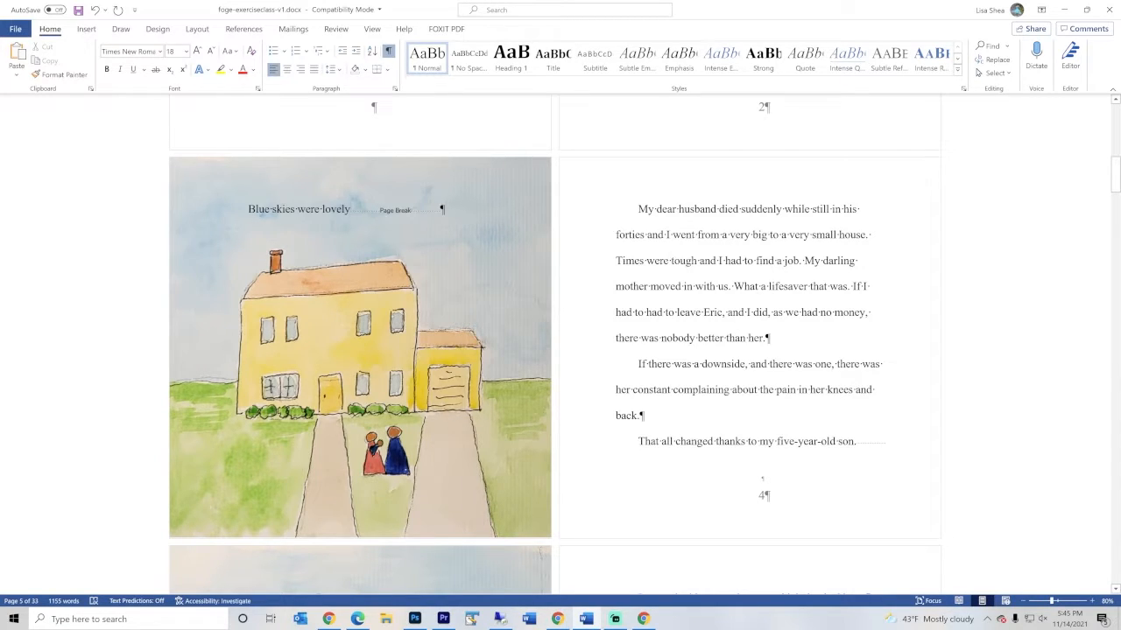
{"action": "left_click_drag", "start_coordinate": [248, 209], "coordinate": [350, 210]}
{"action": "key", "text": "BackSpace"}
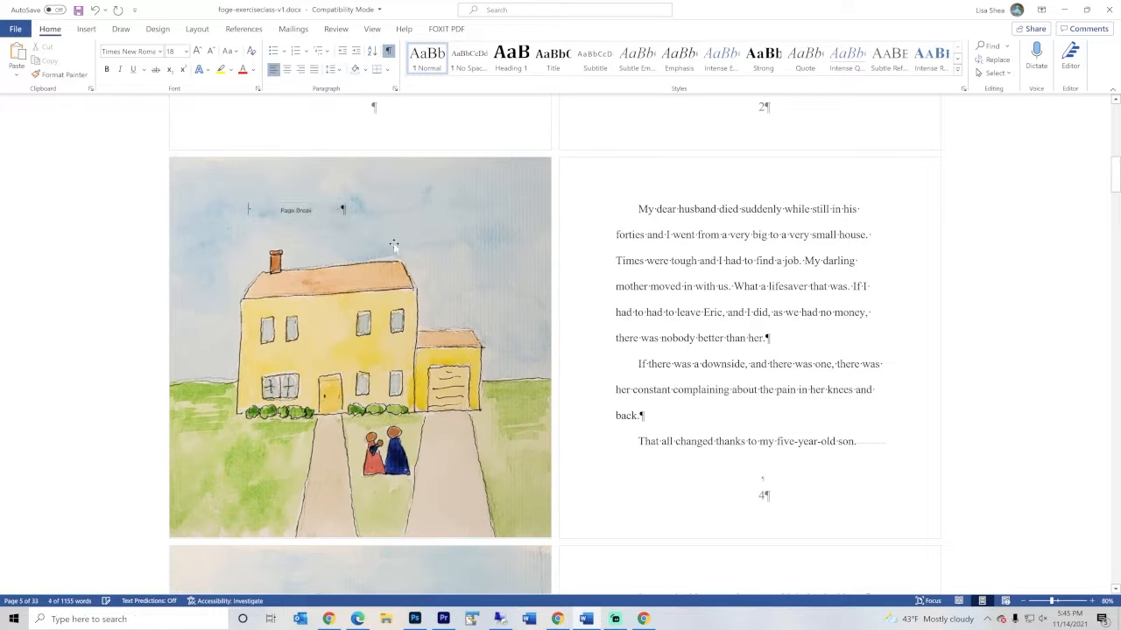
Set the text wrapping of the page 9 illustration of the woman and child to Behind Text
{"action": "scroll", "coordinate": [545, 381], "scroll_direction": "down", "scroll_amount": 5}
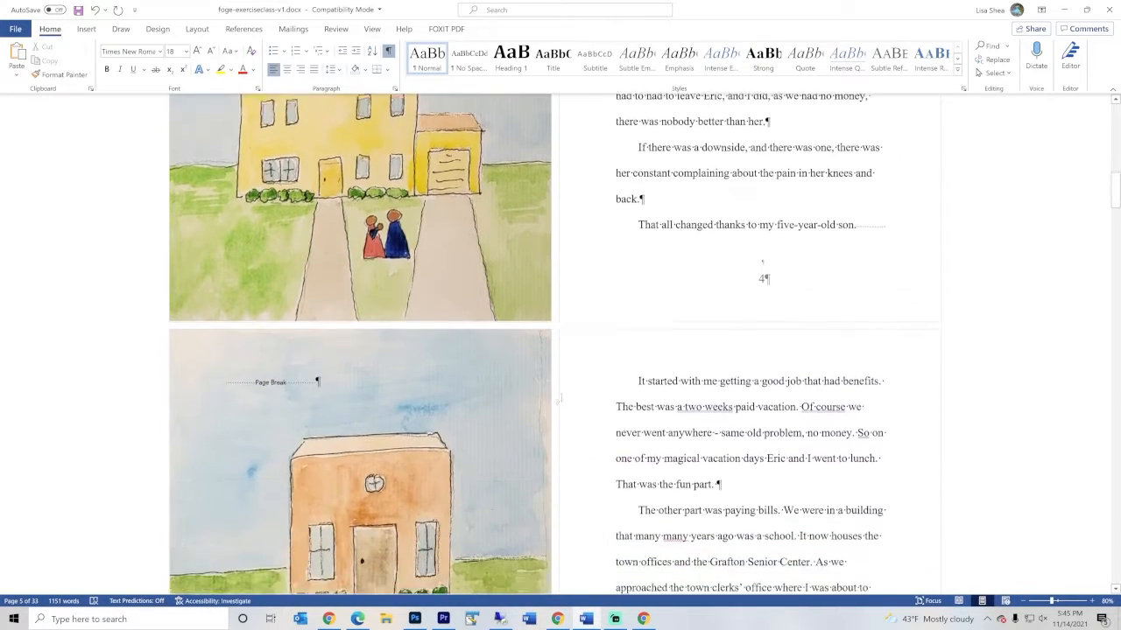
{"action": "scroll", "coordinate": [550, 391], "scroll_direction": "down", "scroll_amount": 14}
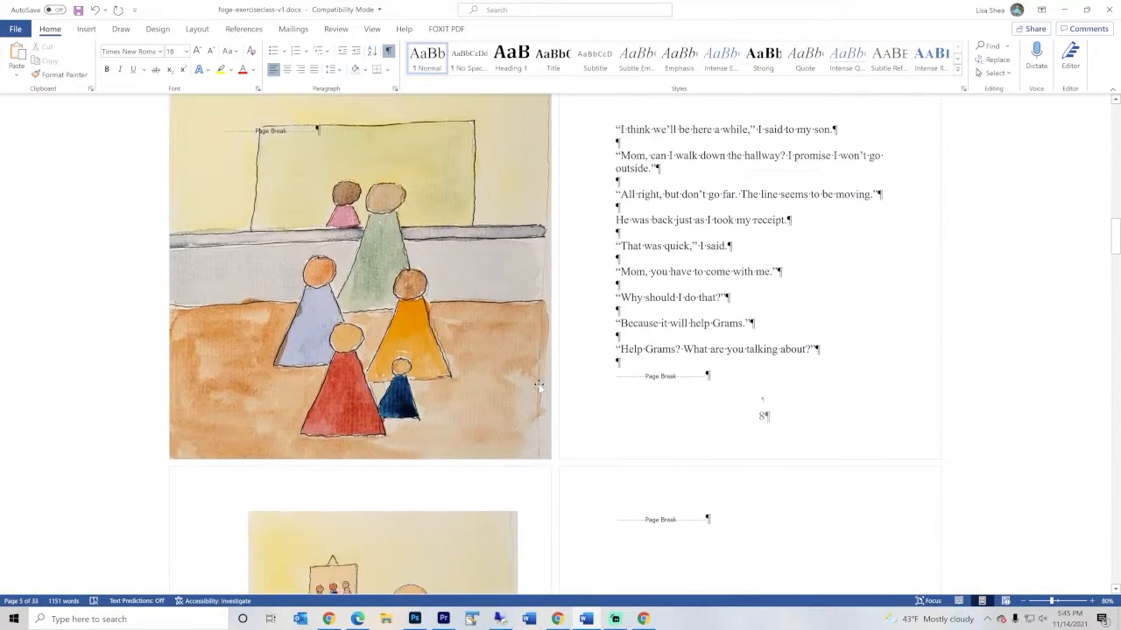
{"action": "scroll", "coordinate": [361, 261], "scroll_direction": "down", "scroll_amount": 3}
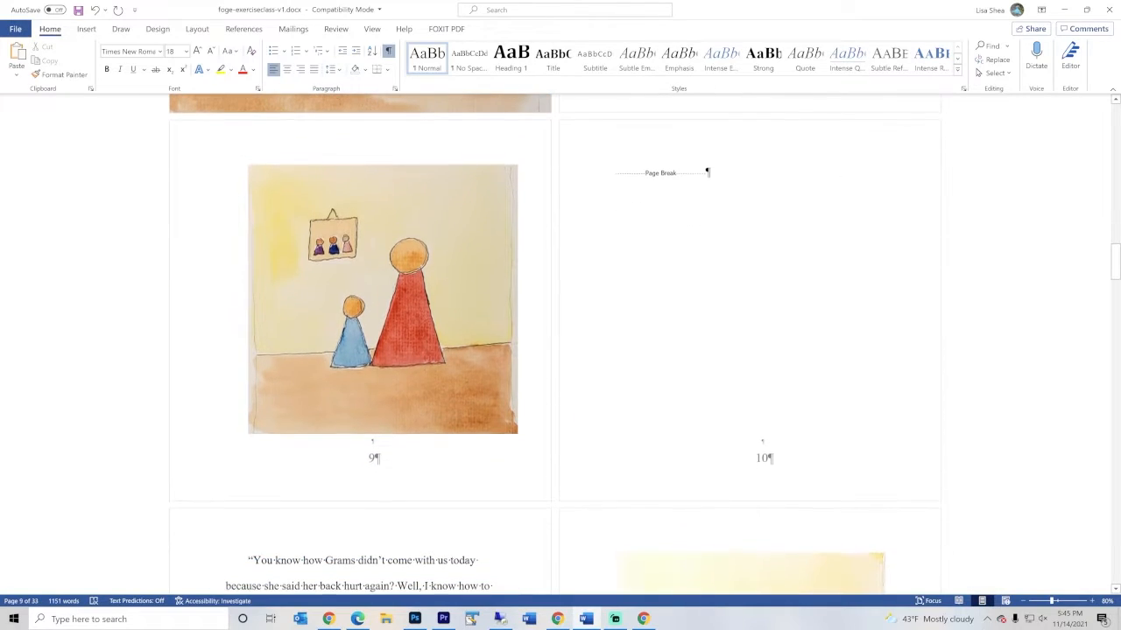
{"action": "left_click", "coordinate": [354, 262]}
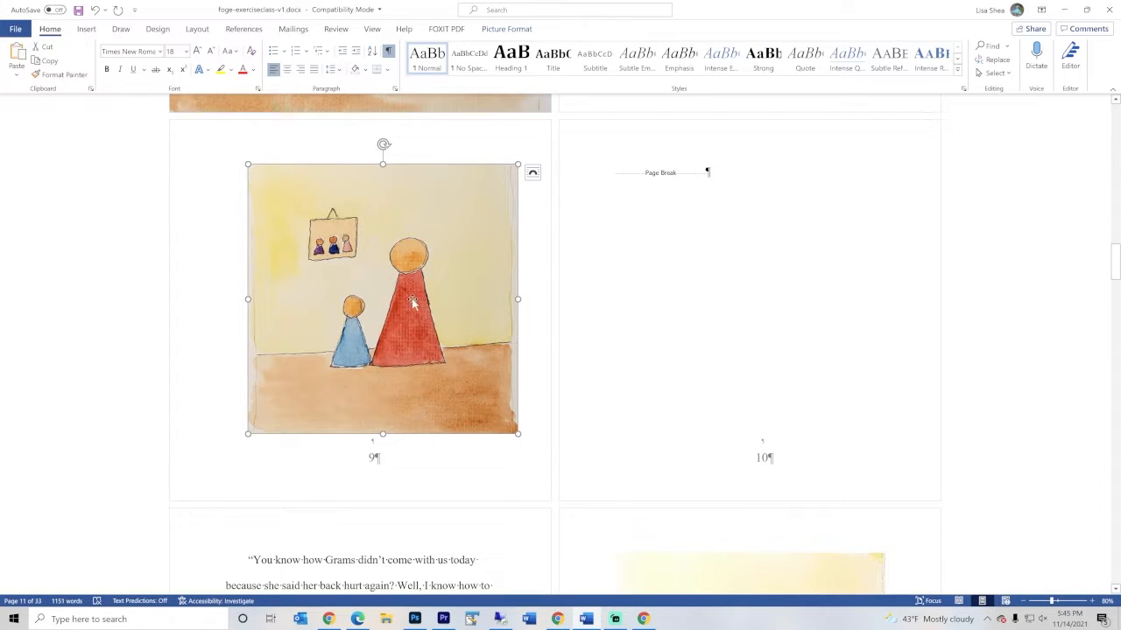
{"action": "left_click", "coordinate": [87, 29]}
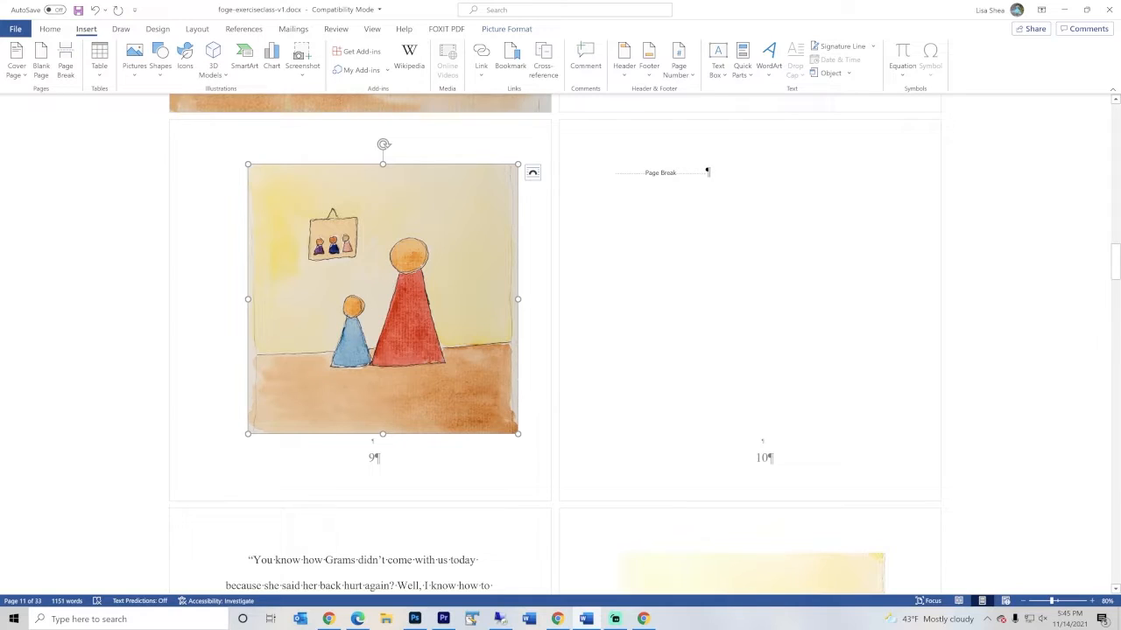
{"action": "left_click", "coordinate": [403, 464]}
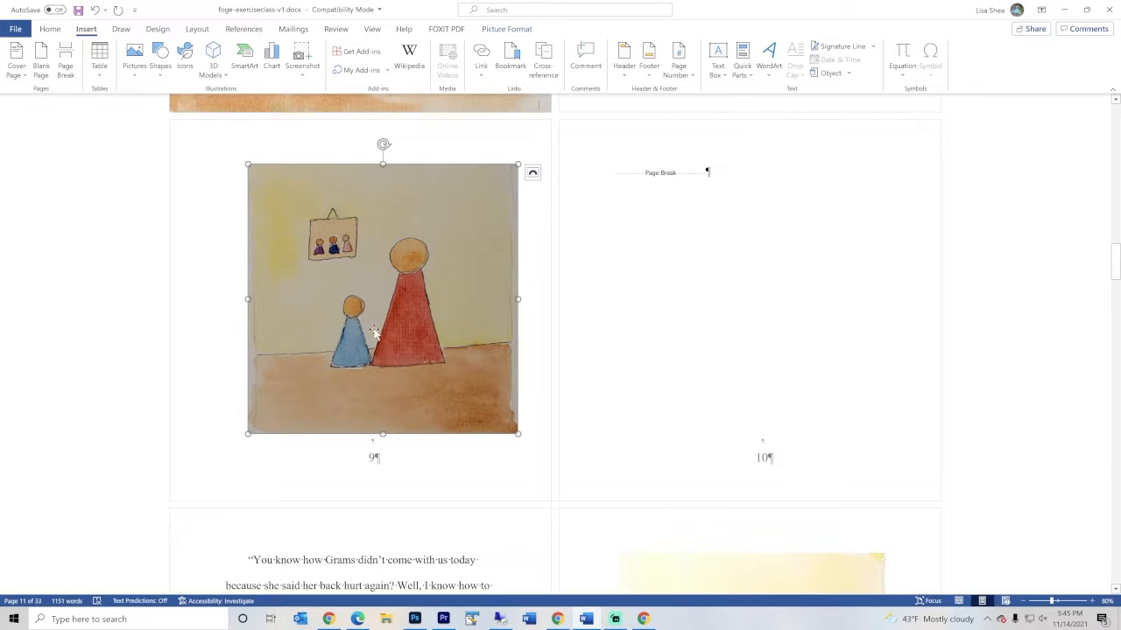
{"action": "right_click", "coordinate": [354, 280]}
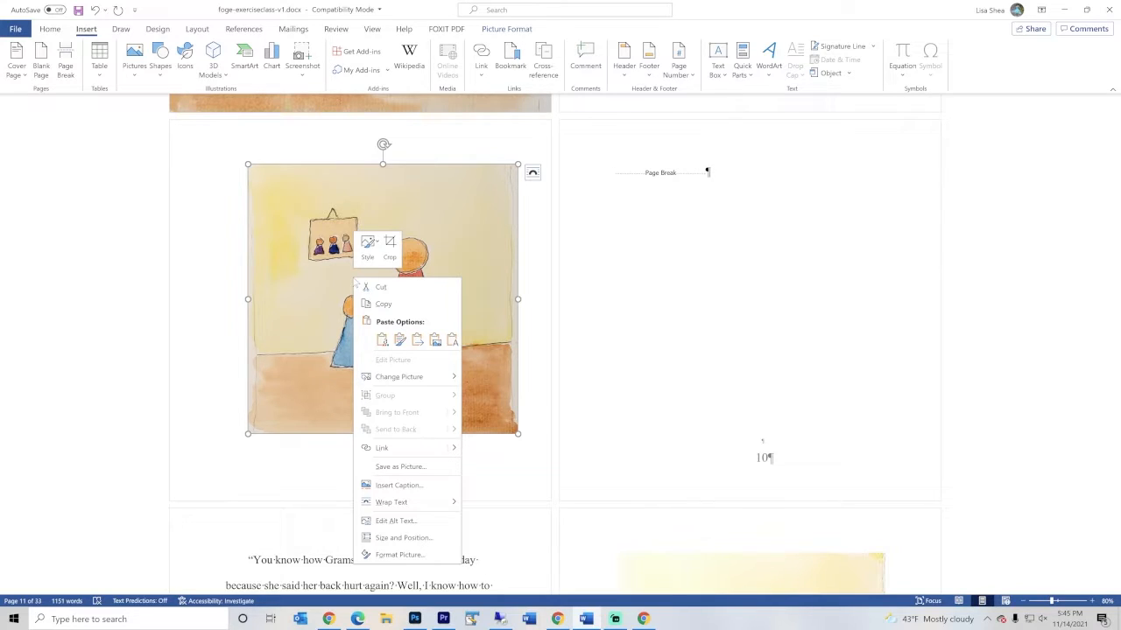
{"action": "mouse_move", "coordinate": [409, 506]}
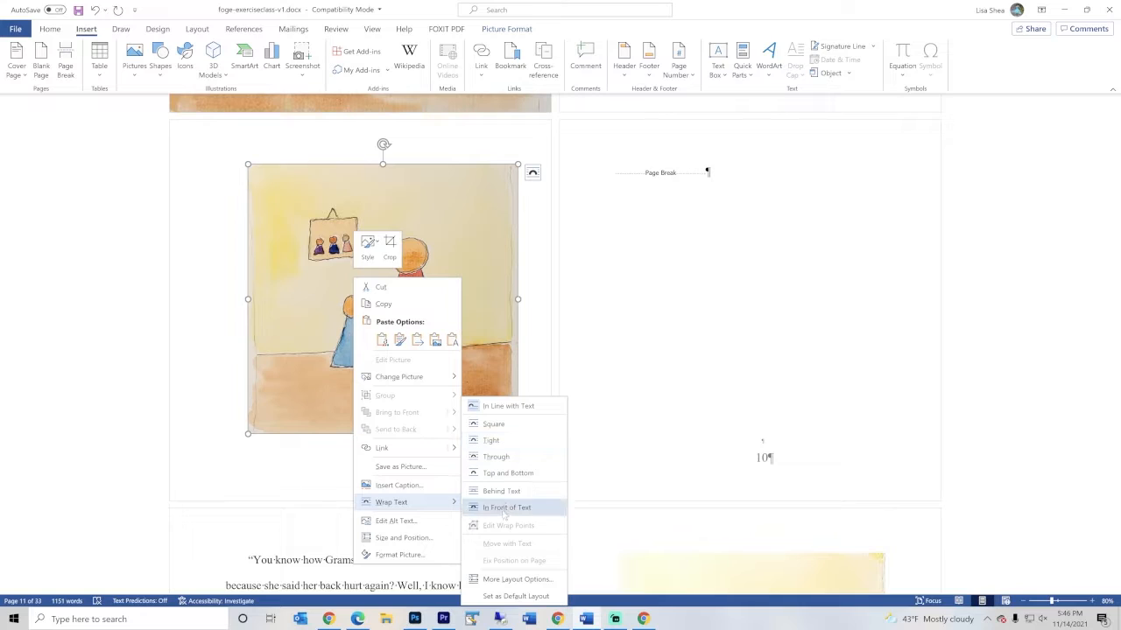
{"action": "left_click", "coordinate": [500, 493]}
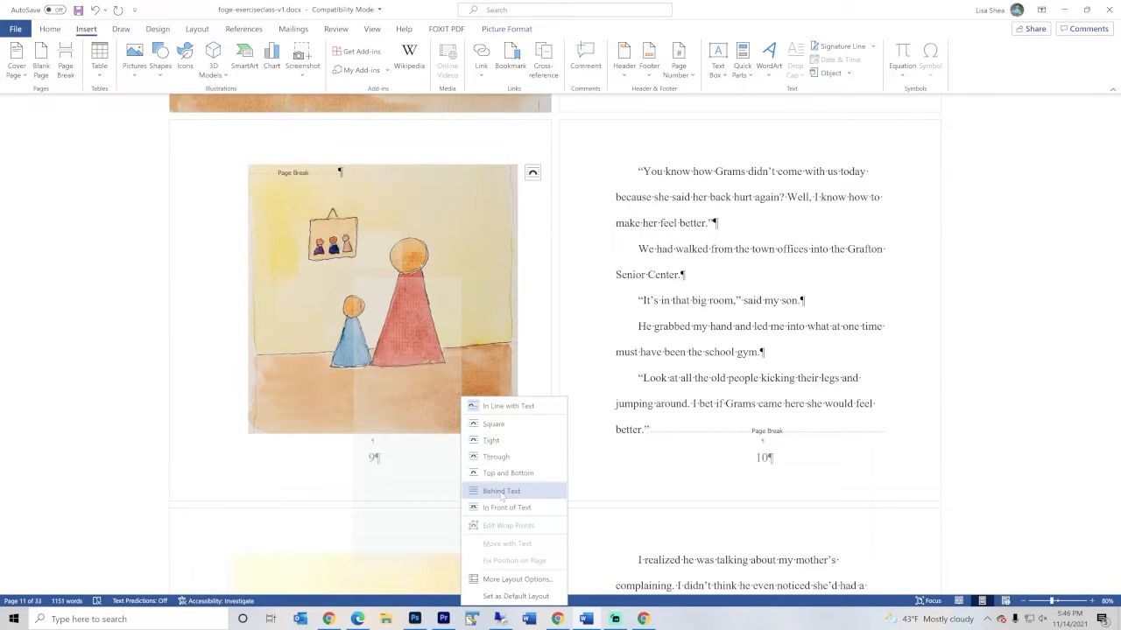
{"action": "left_click", "coordinate": [500, 492]}
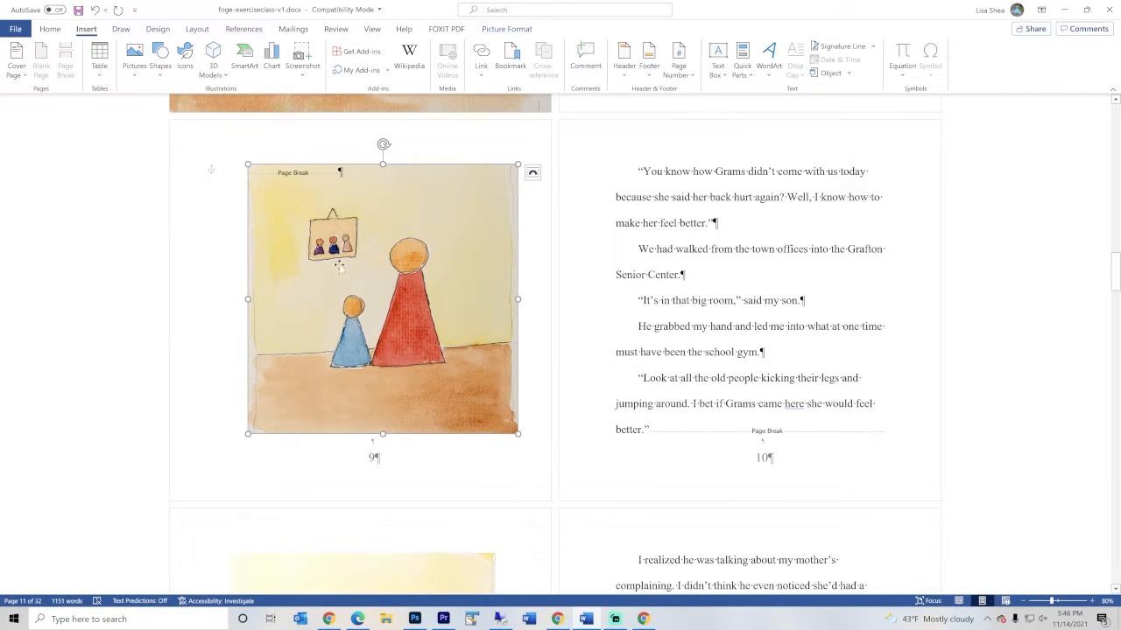
Add the line "The walls were yellow" over the page 9 illustration before the page break, followed by blank lines
{"action": "left_click", "coordinate": [278, 173]}
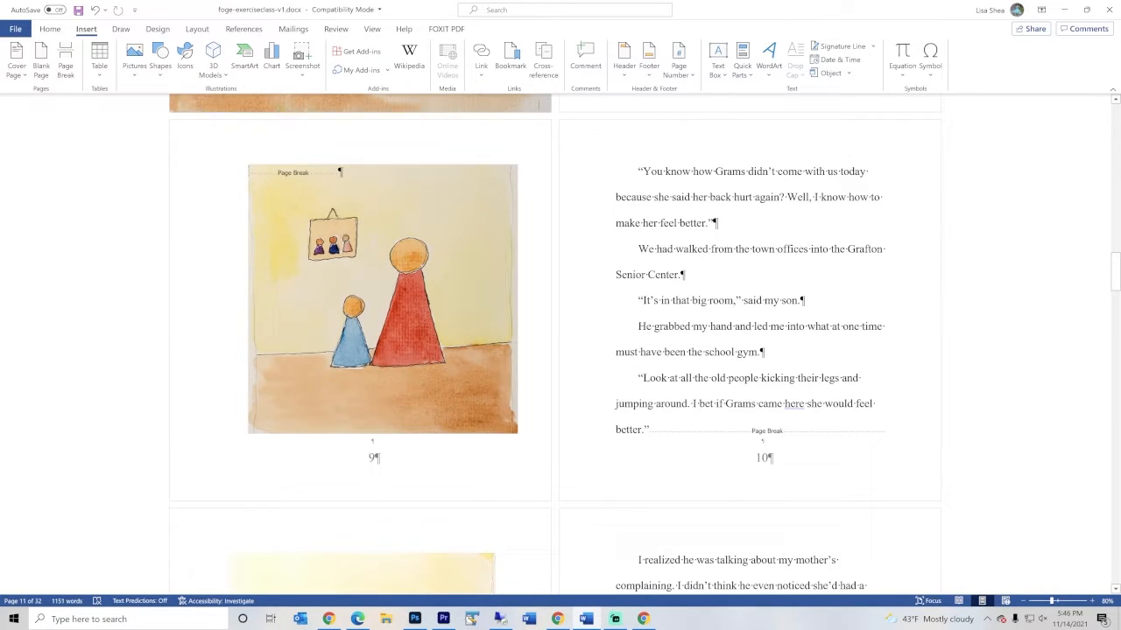
{"action": "type", "text": "The walls we"}
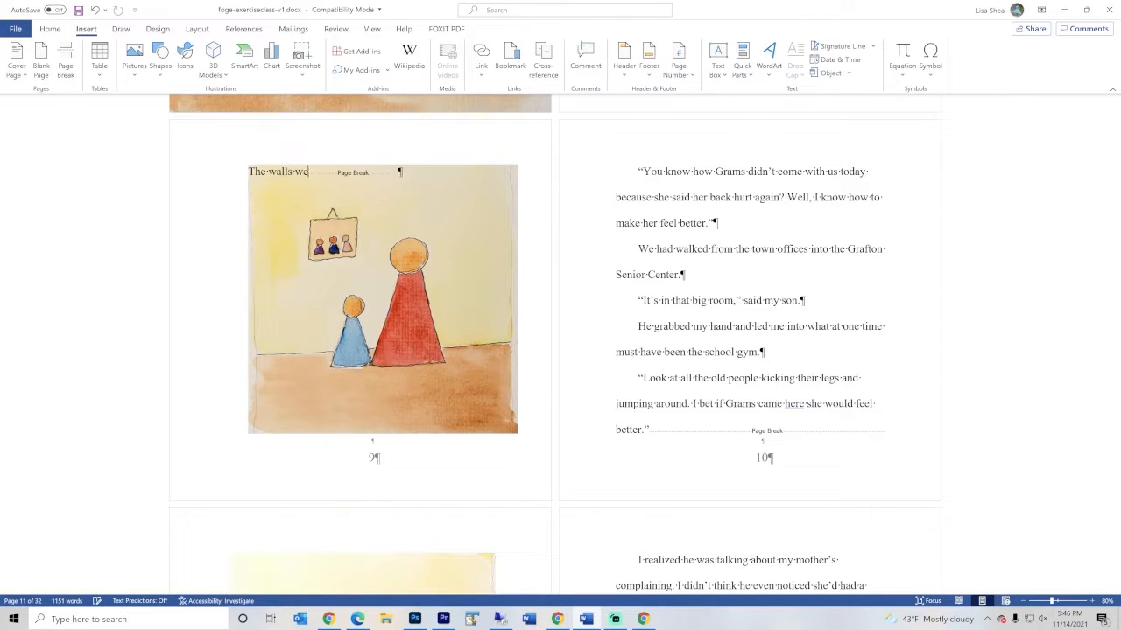
{"action": "type", "text": "re yellow"}
{"action": "key", "text": "Return"}
{"action": "key", "text": "Return"}
{"action": "key", "text": "Return"}
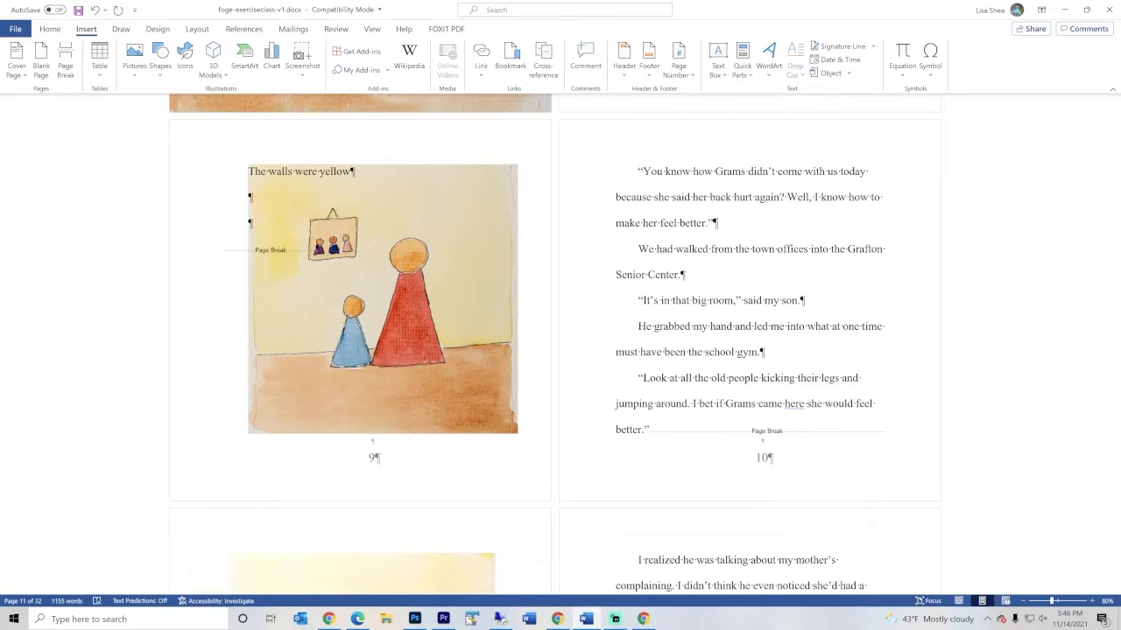
Add the indented lines "The picture" and "Was lovely" over the illustration, with "over here" tabbed farther along the second line
{"action": "key", "text": "Tab"}
{"action": "key", "text": "Tab"}
{"action": "type", "text": "The picture"}
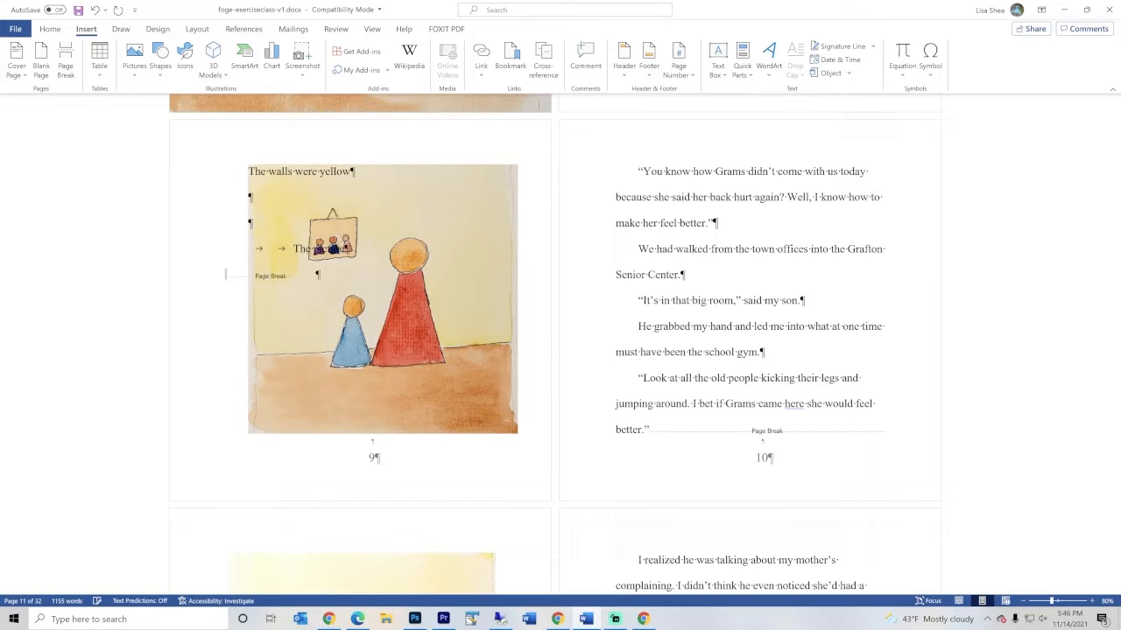
{"action": "key", "text": "Tab"}
{"action": "key", "text": "Tab"}
{"action": "type", "text": "Was lovely"}
{"action": "key", "text": "Tab"}
{"action": "key", "text": "Tab"}
{"action": "key", "text": "Tab"}
{"action": "key", "text": "Tab"}
{"action": "key", "text": "Tab"}
{"action": "type", "text": "over here"}
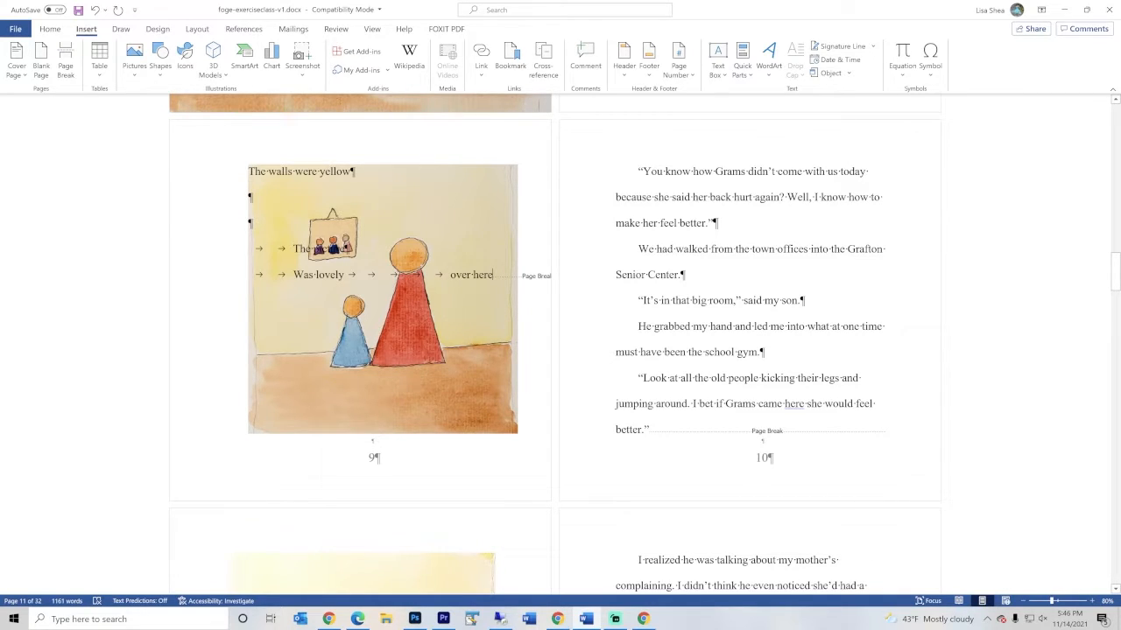
Delete all the sample text placed over the page 9 illustration, keeping the page break
{"action": "left_click_drag", "start_coordinate": [492, 276], "coordinate": [250, 179]}
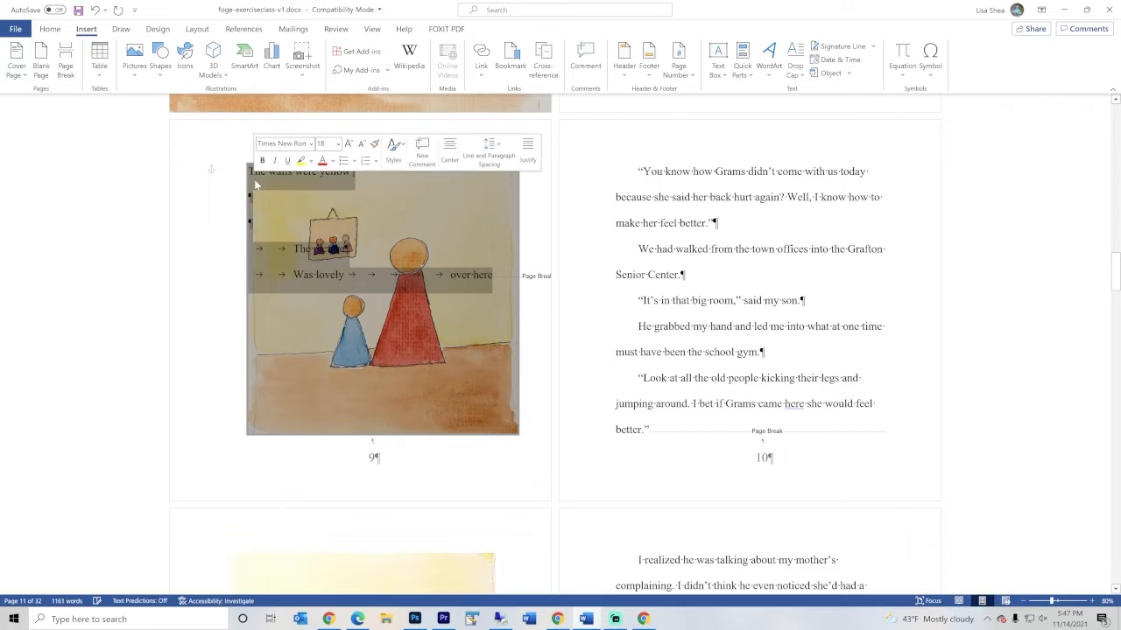
{"action": "left_click", "coordinate": [431, 260]}
{"action": "left_click", "coordinate": [494, 276]}
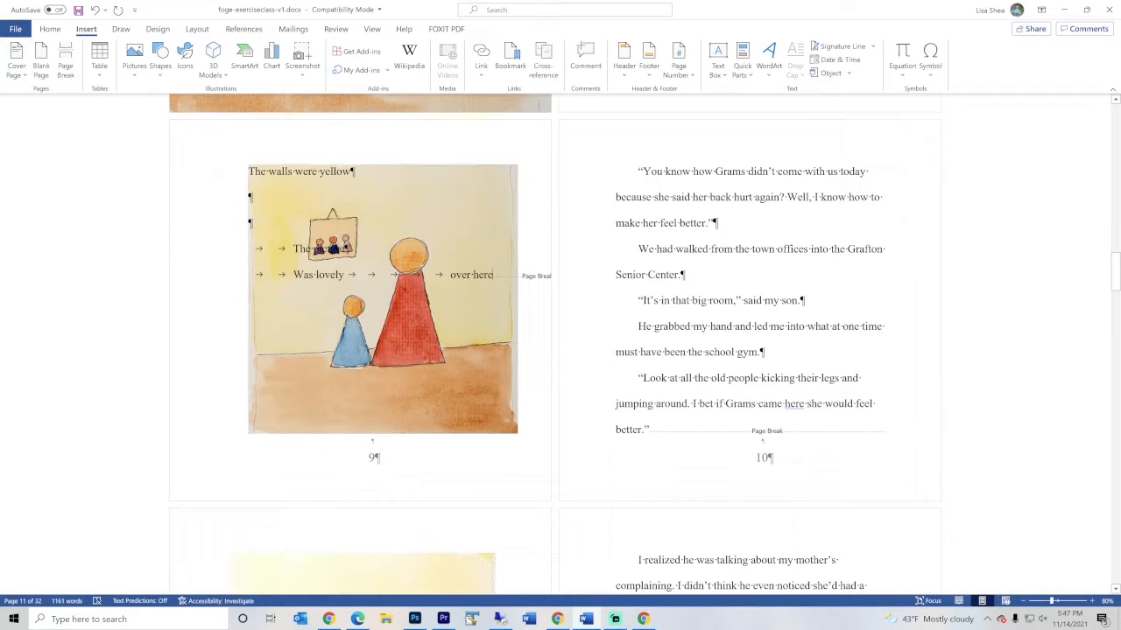
{"action": "key", "text": "BackSpace"}
{"action": "key", "text": "BackSpace"}
{"action": "key", "text": "BackSpace"}
{"action": "key", "text": "BackSpace"}
{"action": "key", "text": "BackSpace"}
{"action": "key", "text": "BackSpace"}
{"action": "key", "text": "BackSpace"}
{"action": "key", "text": "BackSpace"}
{"action": "key", "text": "BackSpace"}
{"action": "key", "text": "BackSpace"}
{"action": "key", "text": "BackSpace"}
{"action": "key", "text": "BackSpace"}
{"action": "key", "text": "BackSpace"}
{"action": "key", "text": "BackSpace"}
{"action": "key", "text": "BackSpace"}
{"action": "key", "text": "BackSpace"}
{"action": "key", "text": "BackSpace"}
{"action": "key", "text": "BackSpace"}
{"action": "key", "text": "BackSpace"}
{"action": "key", "text": "BackSpace"}
{"action": "key", "text": "BackSpace"}
{"action": "key", "text": "BackSpace"}
{"action": "key", "text": "BackSpace"}
{"action": "key", "text": "BackSpace"}
{"action": "key", "text": "BackSpace"}
{"action": "key", "text": "BackSpace"}
{"action": "key", "text": "BackSpace"}
{"action": "key", "text": "BackSpace"}
{"action": "key", "text": "BackSpace"}
{"action": "key", "text": "BackSpace"}
{"action": "key", "text": "BackSpace"}
{"action": "key", "text": "BackSpace"}
{"action": "key", "text": "BackSpace"}
{"action": "key", "text": "BackSpace"}
{"action": "key", "text": "BackSpace"}
{"action": "key", "text": "BackSpace"}
{"action": "key", "text": "BackSpace"}
{"action": "key", "text": "BackSpace"}
{"action": "key", "text": "BackSpace"}
{"action": "key", "text": "BackSpace"}
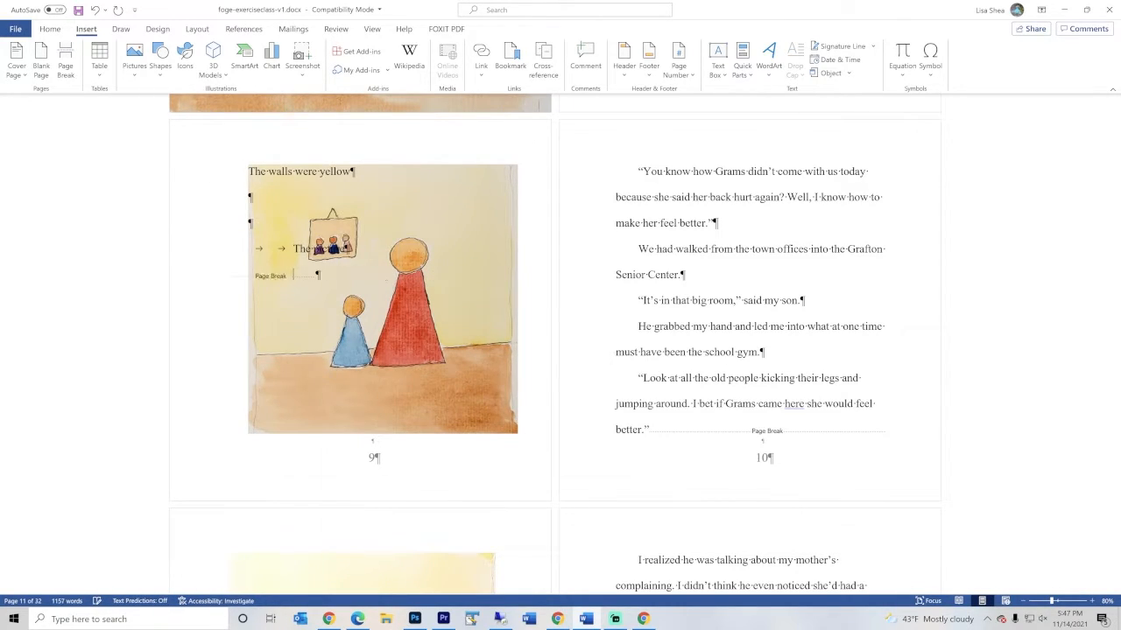
{"action": "key", "text": "BackSpace"}
{"action": "key", "text": "BackSpace"}
{"action": "key", "text": "BackSpace"}
{"action": "key", "text": "BackSpace"}
{"action": "key", "text": "BackSpace"}
{"action": "key", "text": "BackSpace"}
{"action": "key", "text": "BackSpace"}
{"action": "key", "text": "BackSpace"}
{"action": "key", "text": "BackSpace"}
{"action": "key", "text": "BackSpace"}
{"action": "key", "text": "BackSpace"}
{"action": "key", "text": "BackSpace"}
{"action": "key", "text": "BackSpace"}
{"action": "key", "text": "BackSpace"}
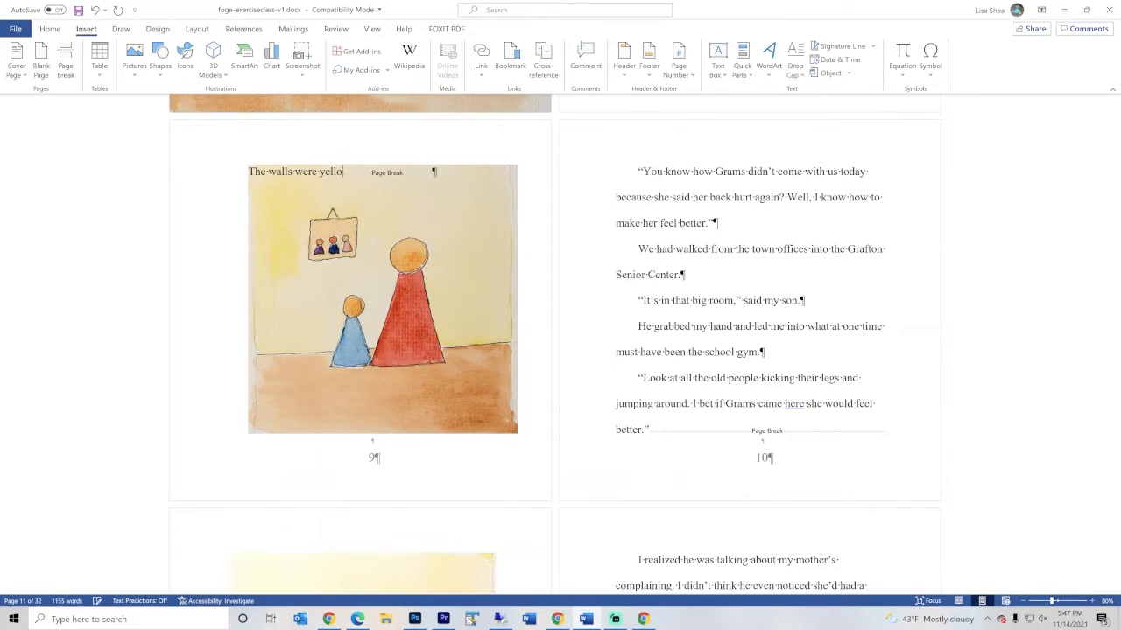
{"action": "key", "text": "BackSpace"}
{"action": "key", "text": "BackSpace"}
{"action": "key", "text": "BackSpace"}
{"action": "key", "text": "BackSpace"}
{"action": "key", "text": "BackSpace"}
{"action": "key", "text": "BackSpace"}
{"action": "key", "text": "BackSpace"}
{"action": "key", "text": "BackSpace"}
{"action": "key", "text": "BackSpace"}
{"action": "key", "text": "BackSpace"}
{"action": "key", "text": "BackSpace"}
{"action": "key", "text": "BackSpace"}
{"action": "key", "text": "BackSpace"}
{"action": "key", "text": "BackSpace"}
Enlarge and reposition the page 9 illustration so it covers the whole page edge to edge
{"action": "left_click", "coordinate": [420, 220]}
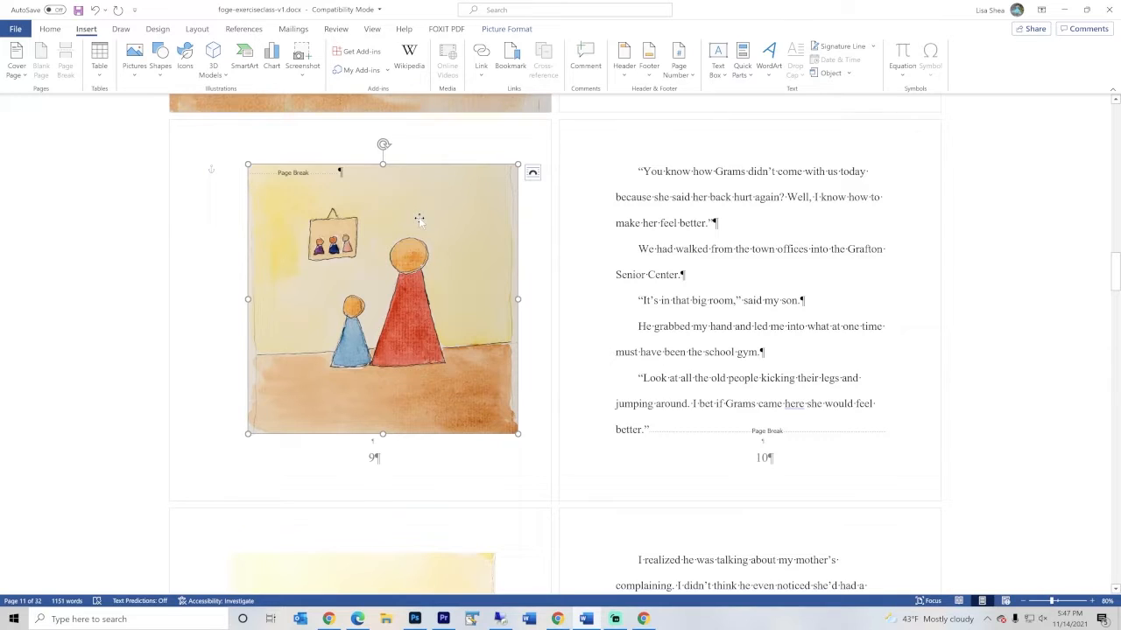
{"action": "left_click_drag", "start_coordinate": [246, 163], "coordinate": [200, 120]}
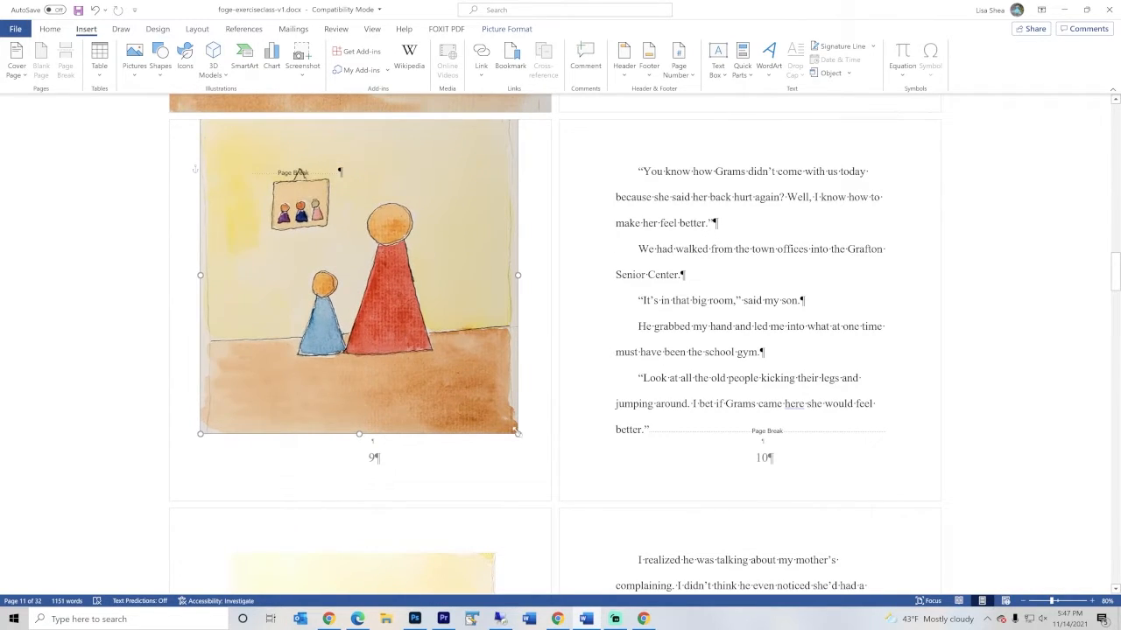
{"action": "left_click_drag", "start_coordinate": [517, 433], "coordinate": [549, 467]}
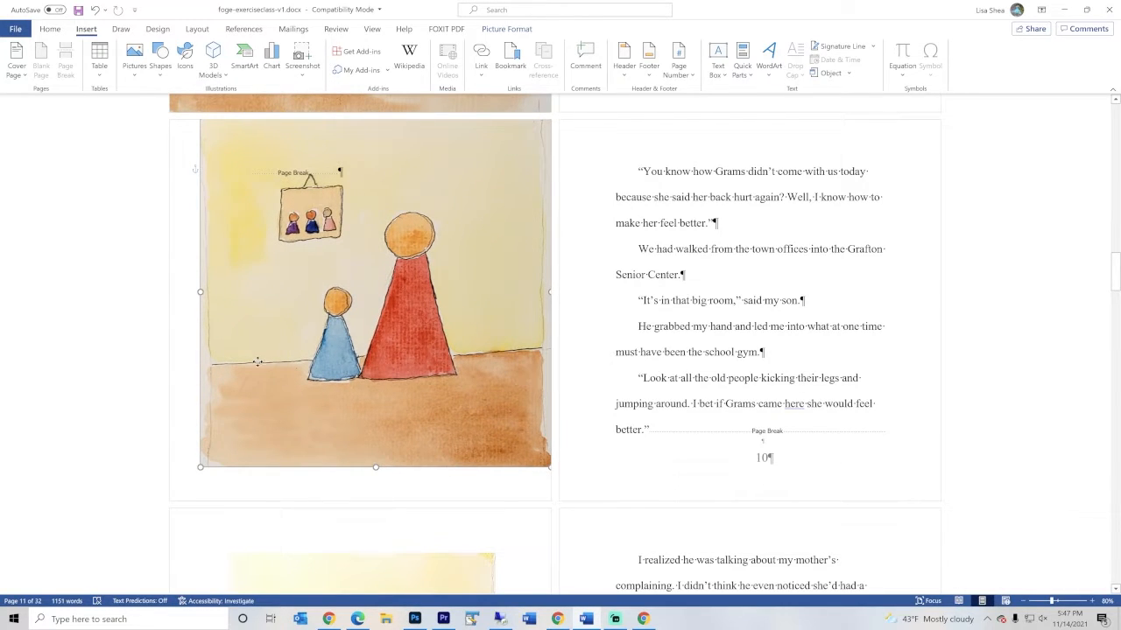
{"action": "left_click_drag", "start_coordinate": [258, 365], "coordinate": [230, 368]}
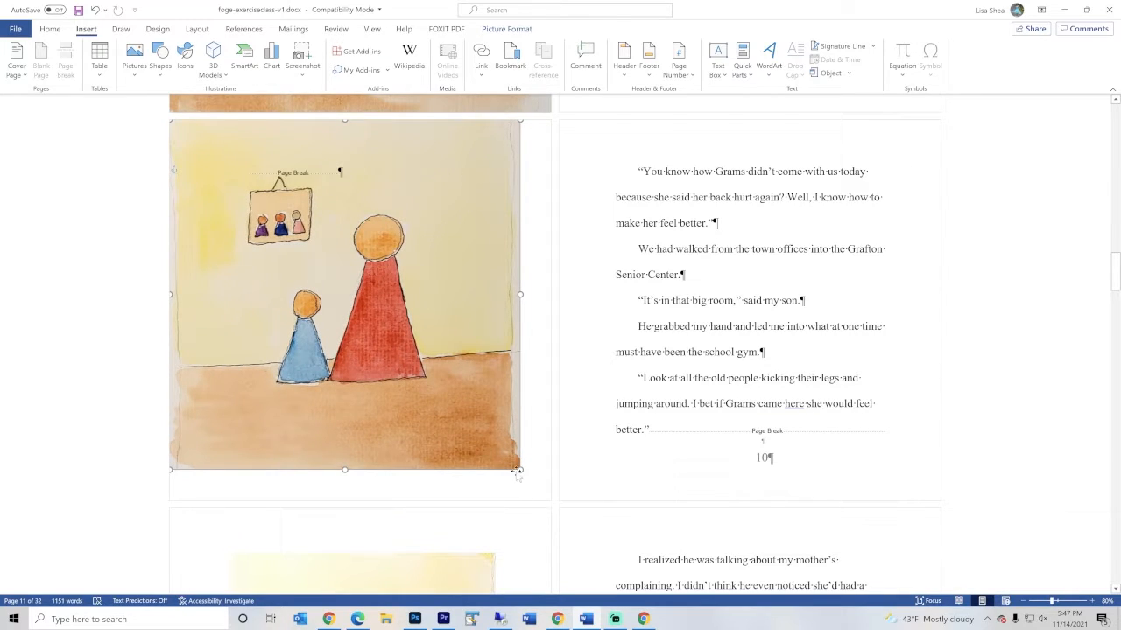
{"action": "left_click_drag", "start_coordinate": [521, 469], "coordinate": [551, 500]}
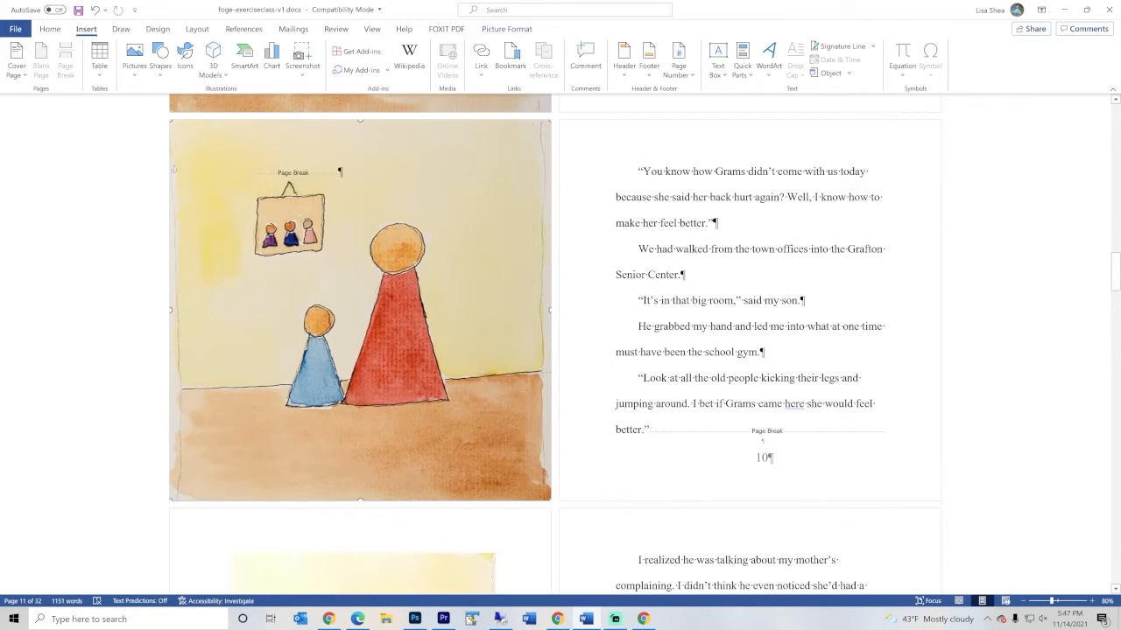
Add "This is at the top" over the page 9 illustration, then blank lines and "This is lower down" before the page break
{"action": "left_click", "coordinate": [248, 172]}
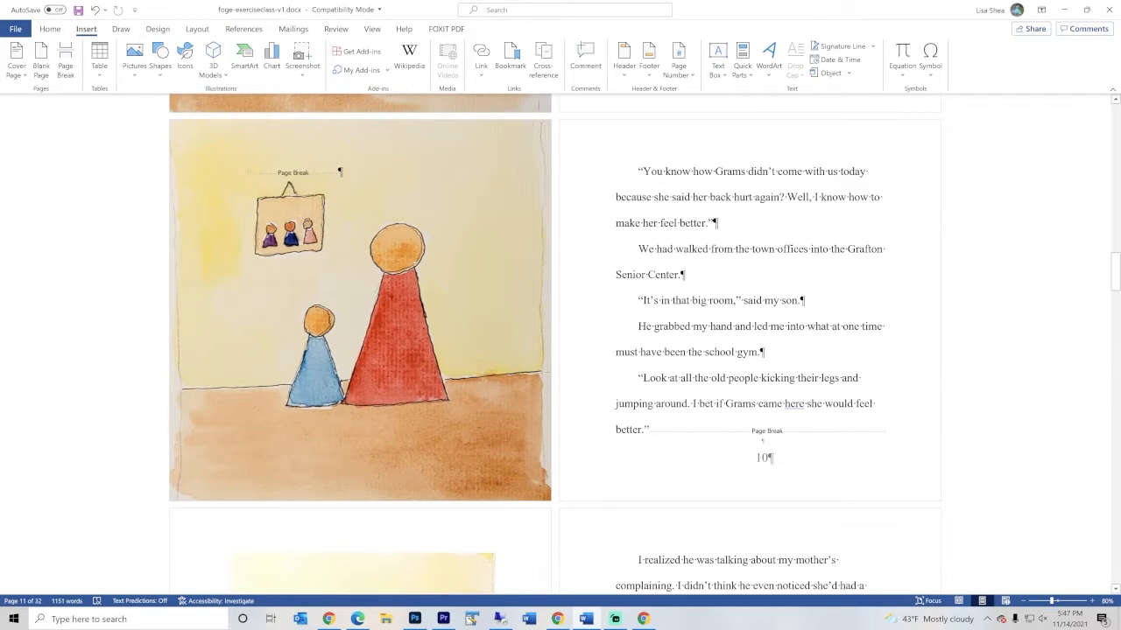
{"action": "type", "text": "This is at the top"}
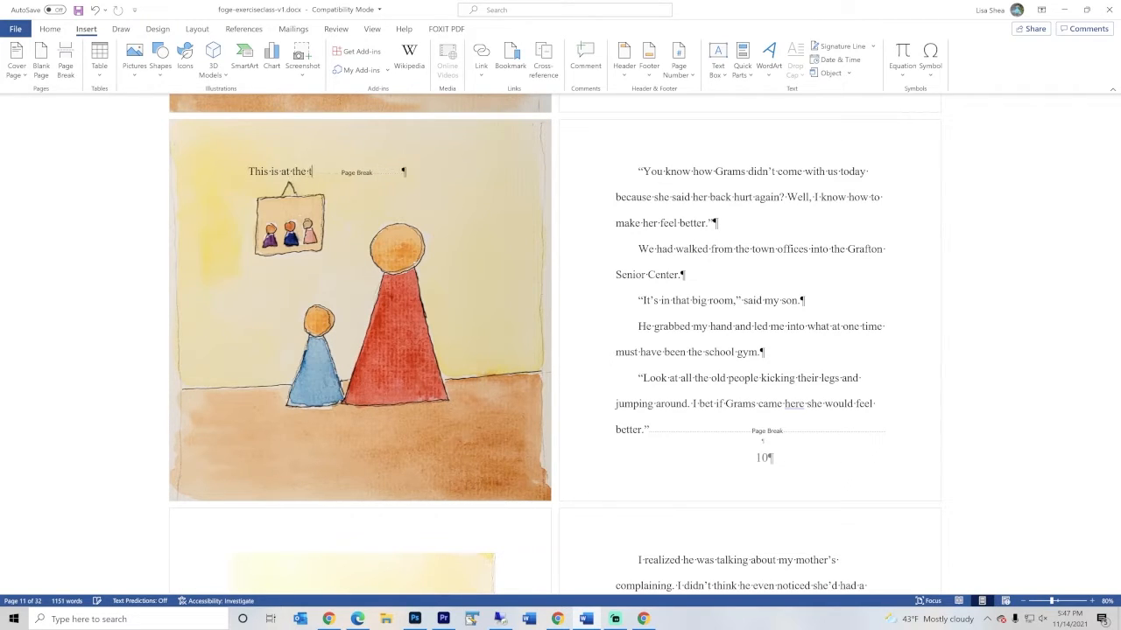
{"action": "key", "text": "Return"}
{"action": "key", "text": "Return"}
{"action": "key", "text": "Return"}
{"action": "key", "text": "Return"}
{"action": "key", "text": "Return"}
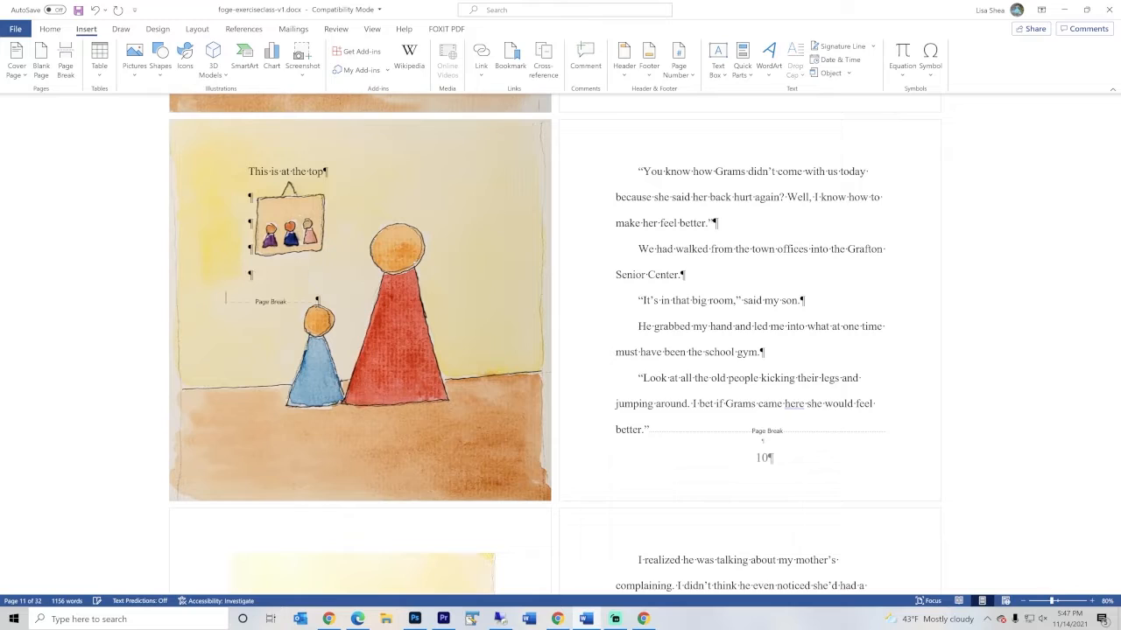
{"action": "type", "text": "this is lower down"}
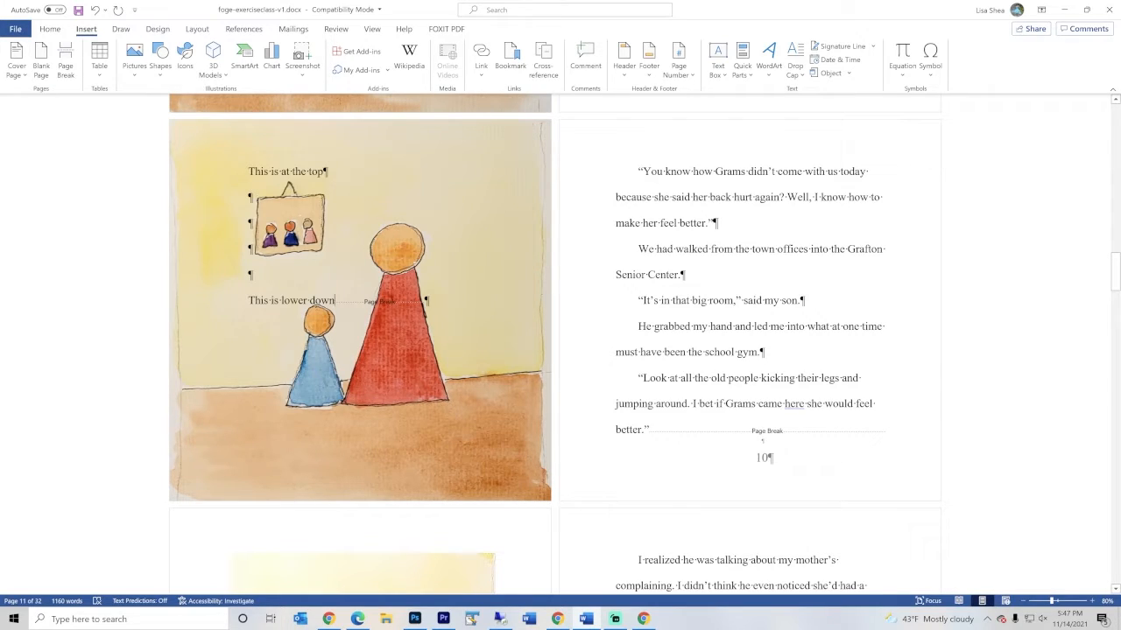
Delete both sample lines and the blank lines between them from the page 9 illustration, keeping the page break
{"action": "key", "text": "ctrl+shift+Up"}
{"action": "key", "text": "ctrl+shift+Up"}
{"action": "key", "text": "ctrl+shift+Up"}
{"action": "key", "text": "ctrl+shift+Up"}
{"action": "key", "text": "ctrl+shift+Up"}
{"action": "key", "text": "ctrl+shift+Up"}
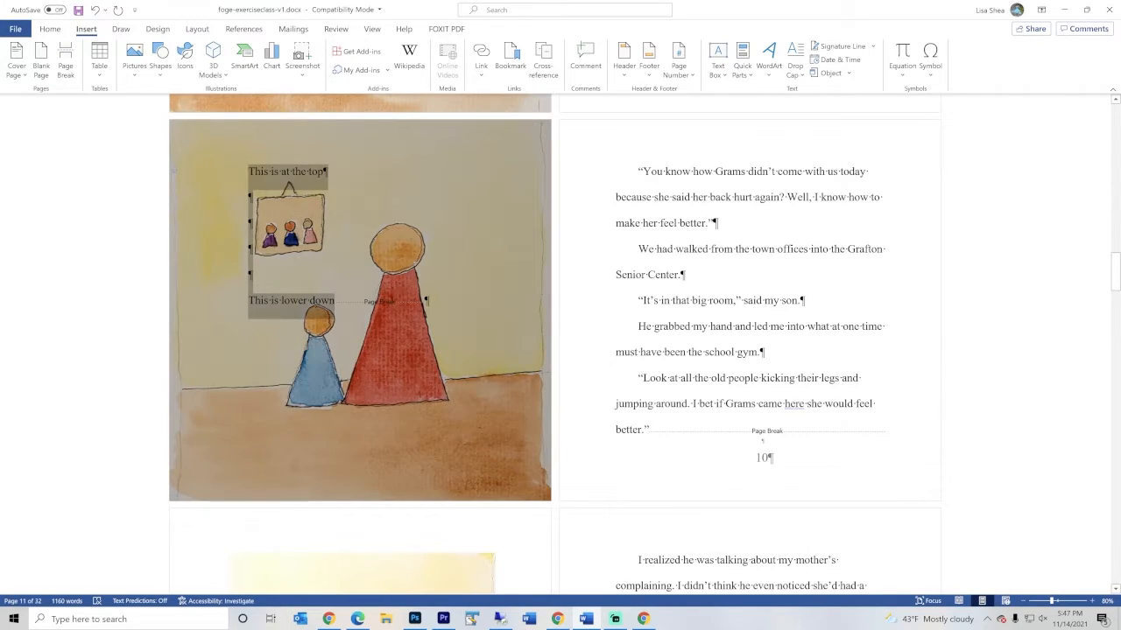
{"action": "key", "text": "Delete"}
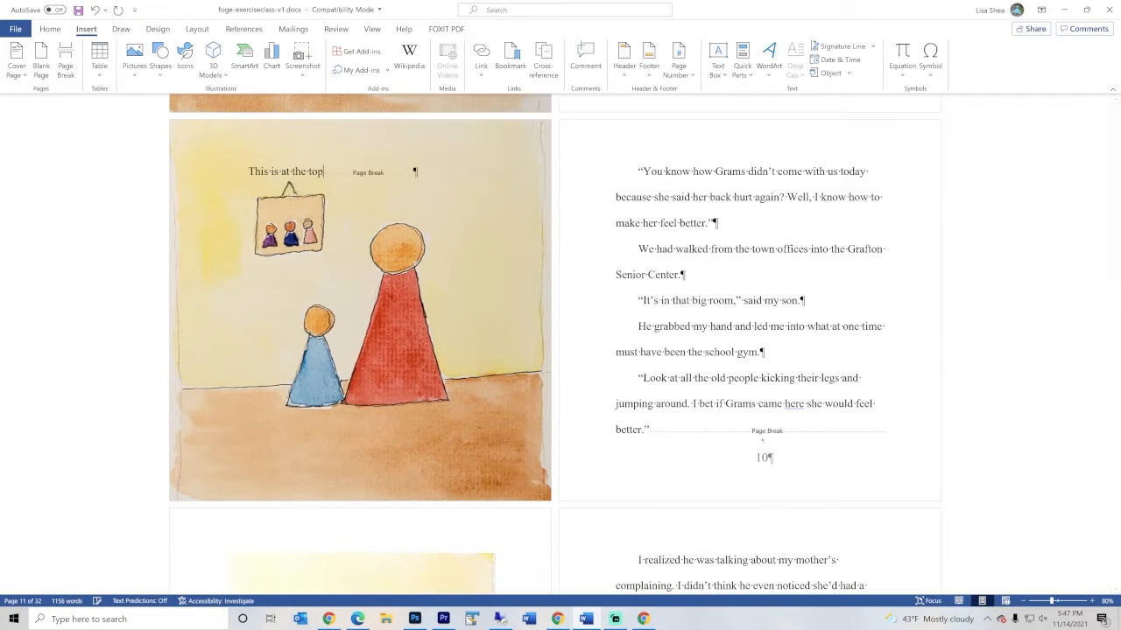
{"action": "key", "text": "BackSpace"}
{"action": "key", "text": "BackSpace"}
{"action": "key", "text": "BackSpace"}
{"action": "key", "text": "BackSpace"}
{"action": "key", "text": "BackSpace"}
{"action": "key", "text": "BackSpace"}
{"action": "key", "text": "BackSpace"}
{"action": "key", "text": "BackSpace"}
{"action": "key", "text": "BackSpace"}
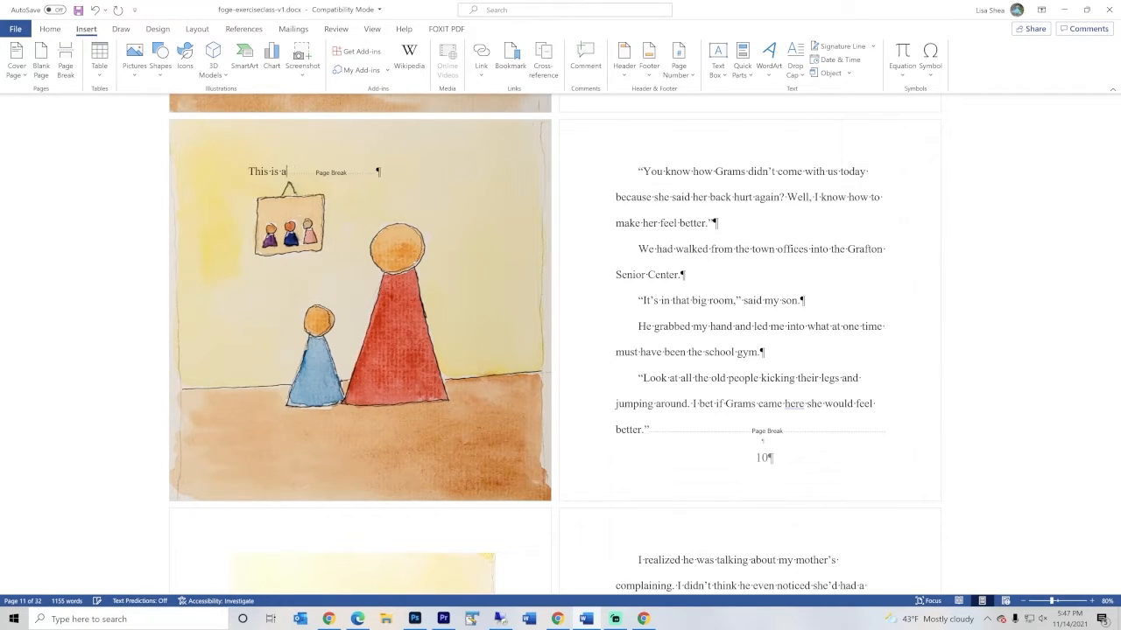
{"action": "key", "text": "BackSpace"}
{"action": "key", "text": "BackSpace"}
{"action": "key", "text": "BackSpace"}
{"action": "key", "text": "BackSpace"}
{"action": "key", "text": "BackSpace"}
{"action": "key", "text": "BackSpace"}
{"action": "key", "text": "BackSpace"}
{"action": "key", "text": "BackSpace"}
{"action": "key", "text": "BackSpace"}
Set the text wrapping of the page 11 illustration to Behind Text
{"action": "scroll", "coordinate": [381, 338], "scroll_direction": "down", "scroll_amount": 5}
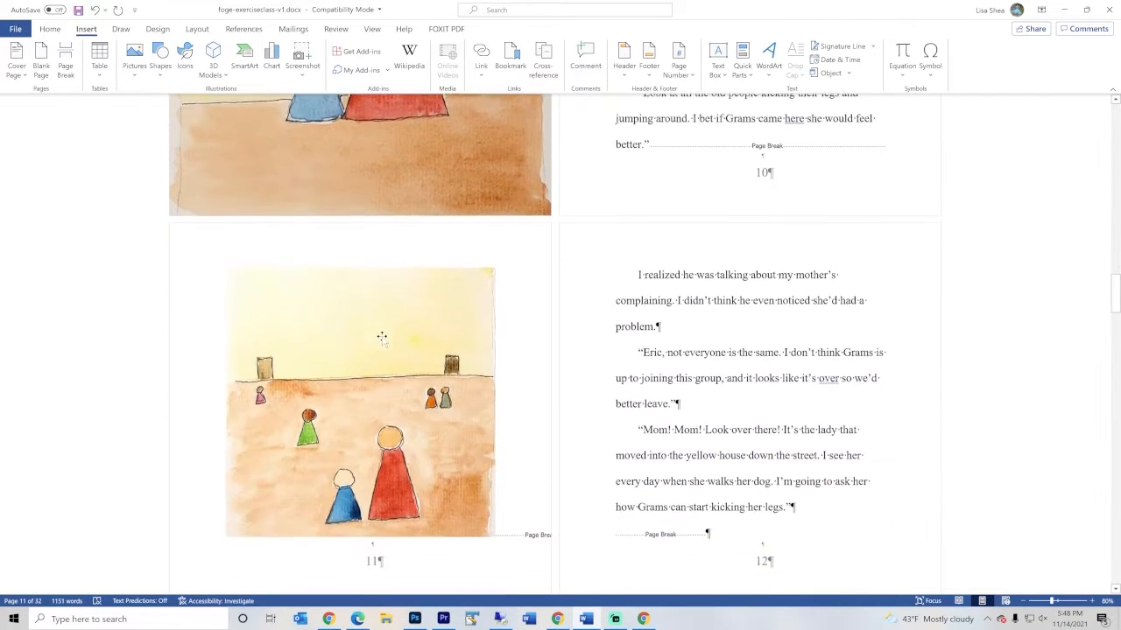
{"action": "scroll", "coordinate": [382, 338], "scroll_direction": "down", "scroll_amount": 1}
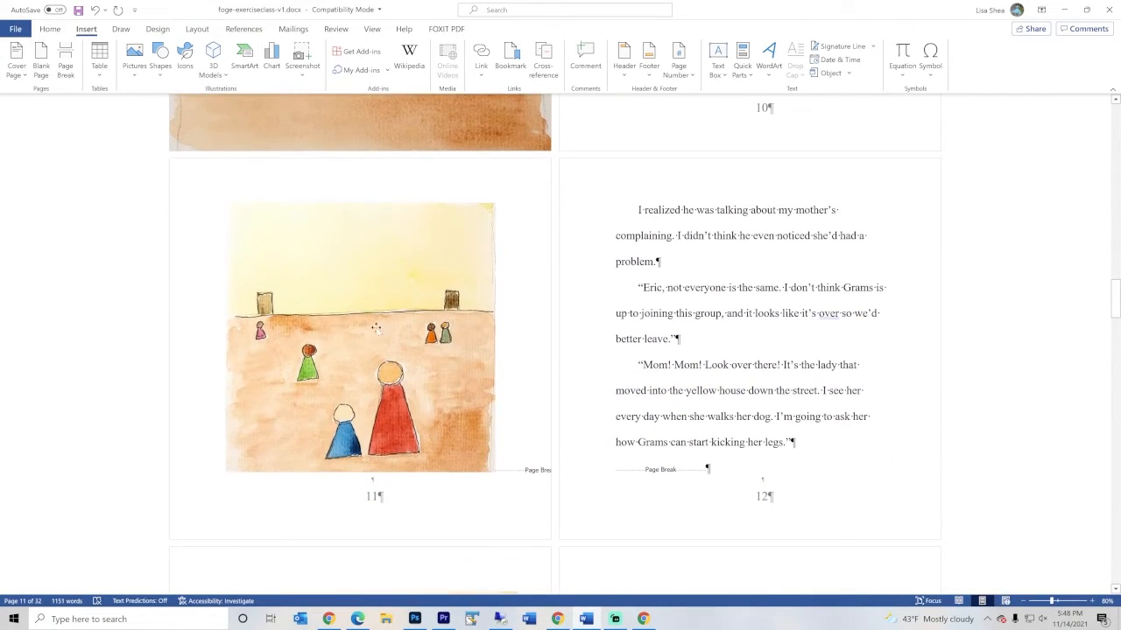
{"action": "left_click", "coordinate": [339, 300]}
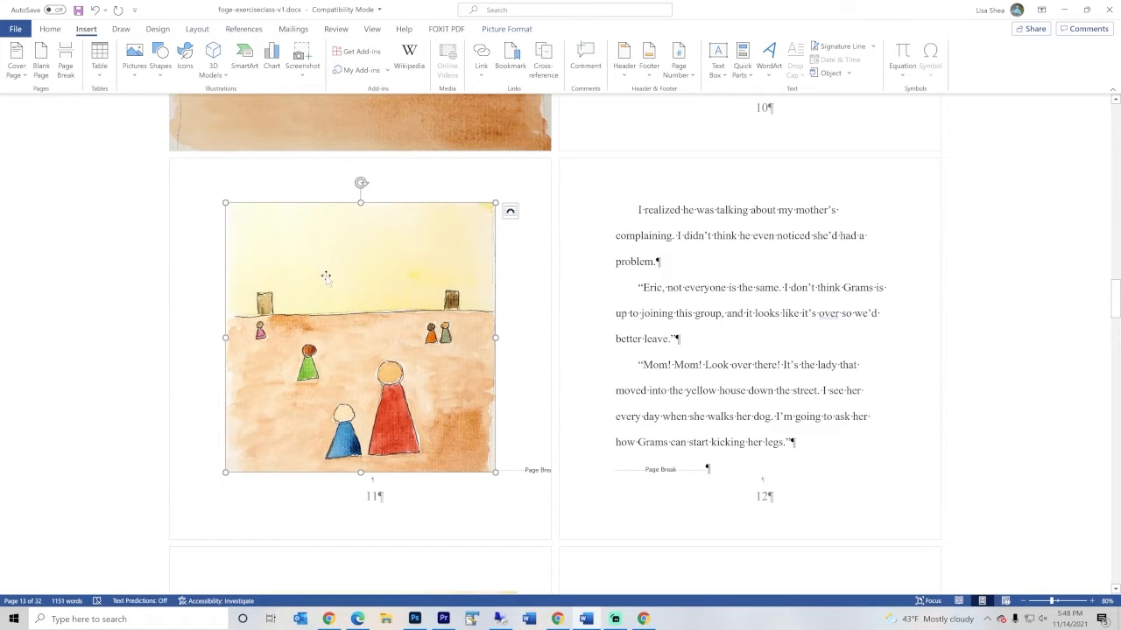
{"action": "right_click", "coordinate": [326, 276]}
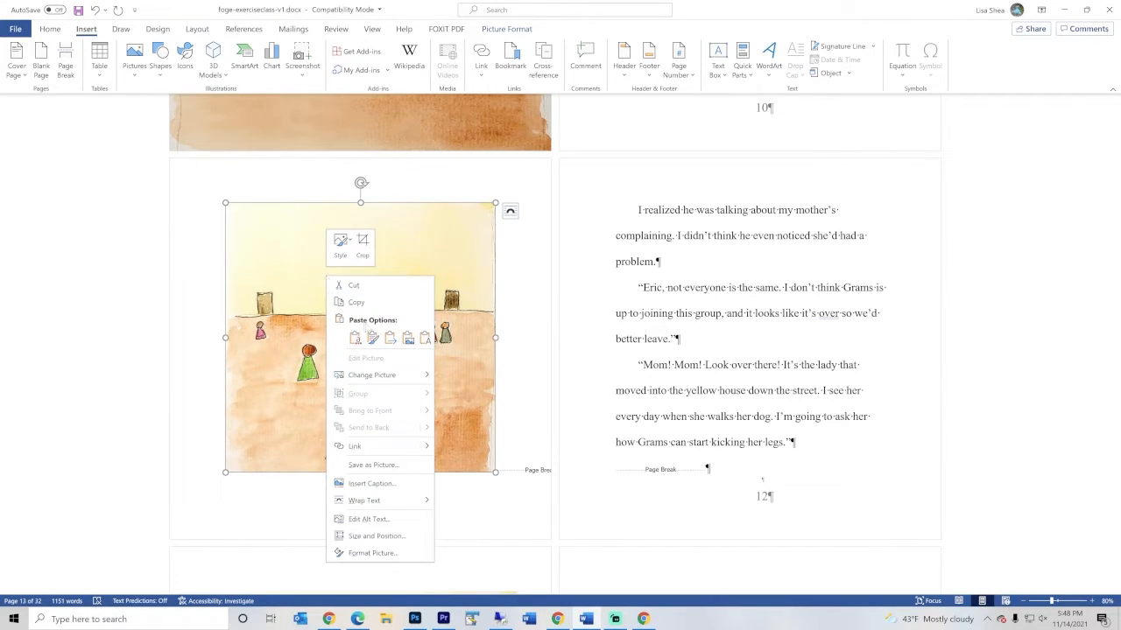
{"action": "mouse_move", "coordinate": [375, 504]}
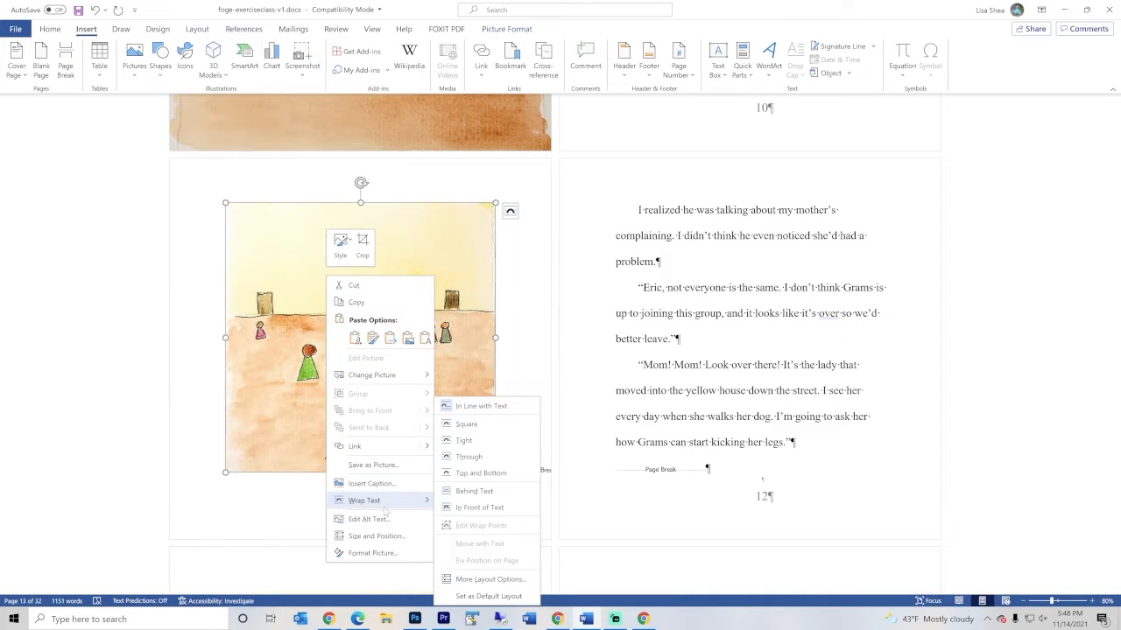
{"action": "left_click", "coordinate": [474, 495]}
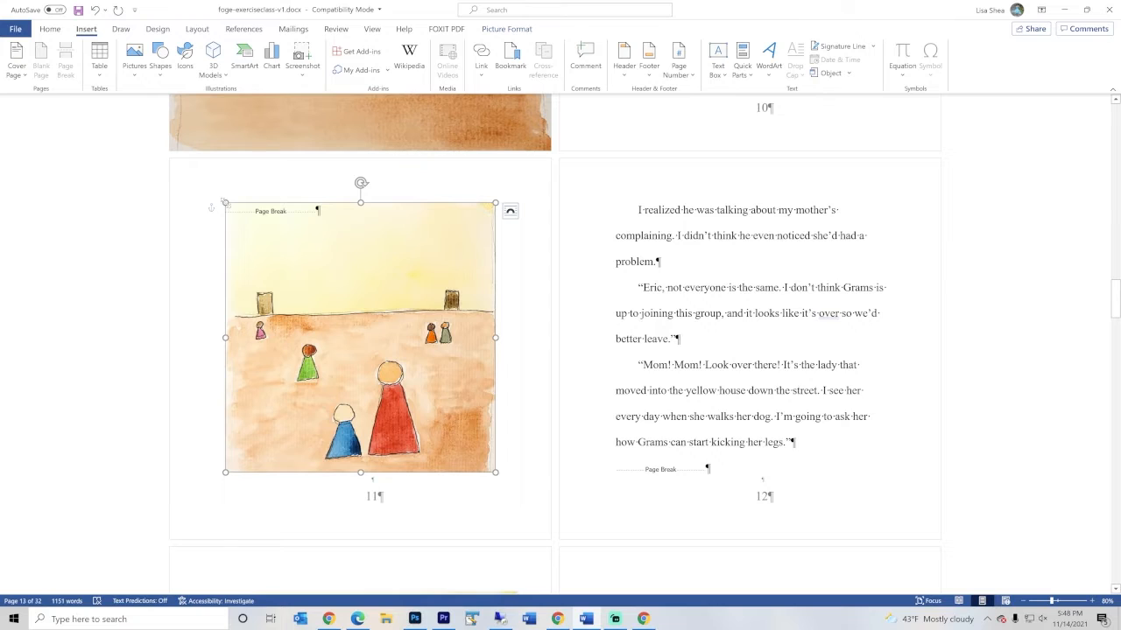
Enlarge the page 11 illustration from its corners so it covers the whole page, and deselect it
{"action": "left_click_drag", "start_coordinate": [225, 203], "coordinate": [181, 167]}
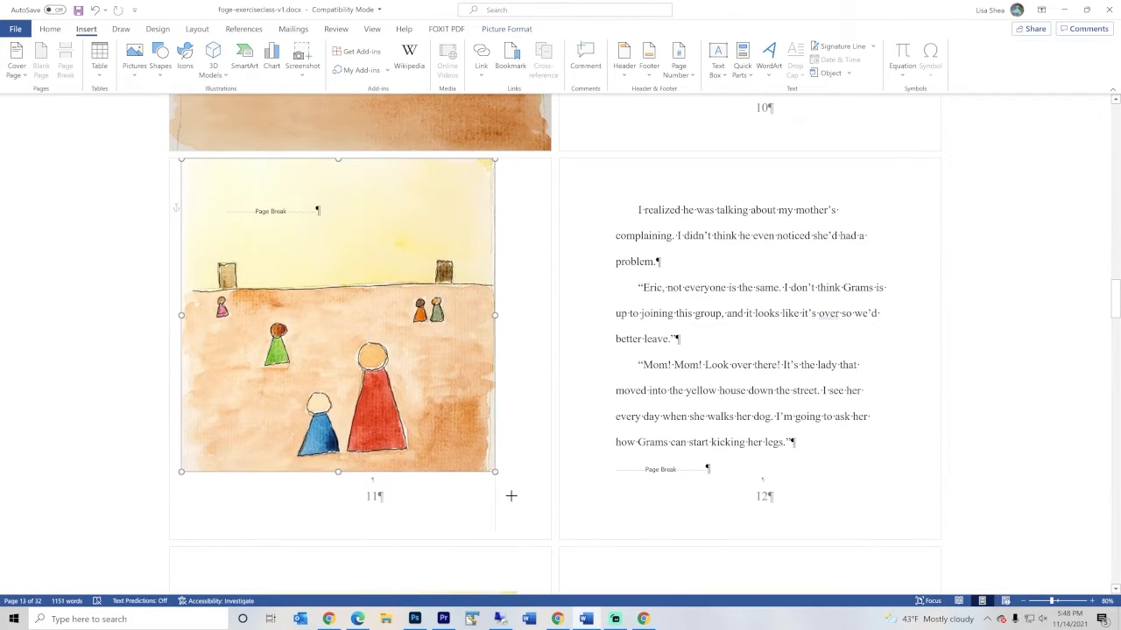
{"action": "left_click_drag", "start_coordinate": [512, 496], "coordinate": [546, 526]}
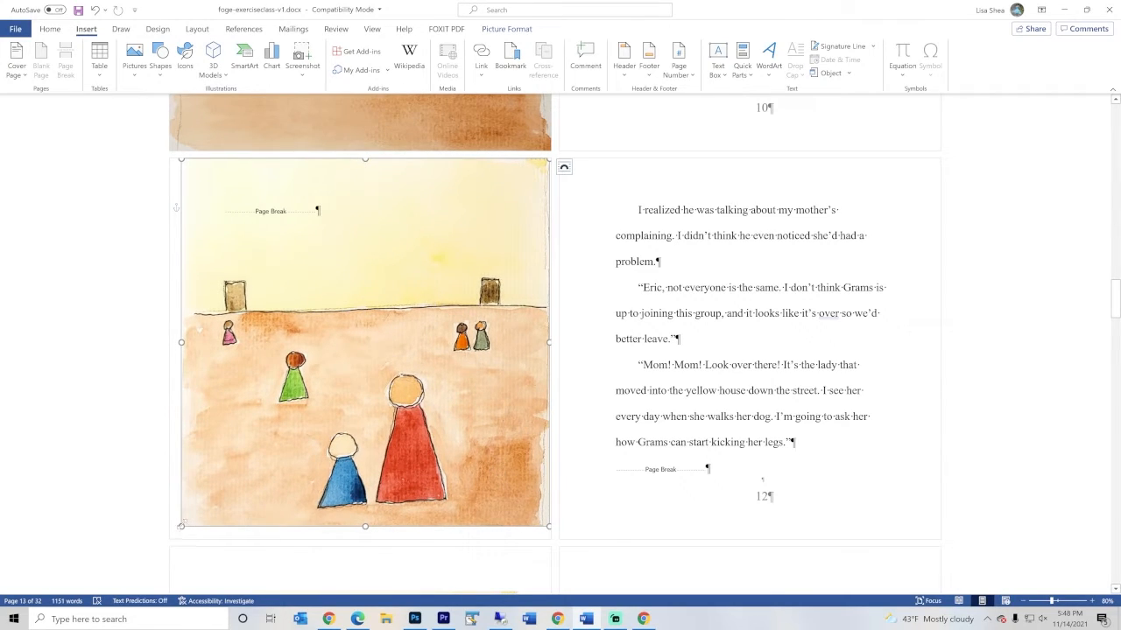
{"action": "left_click_drag", "start_coordinate": [181, 525], "coordinate": [168, 539]}
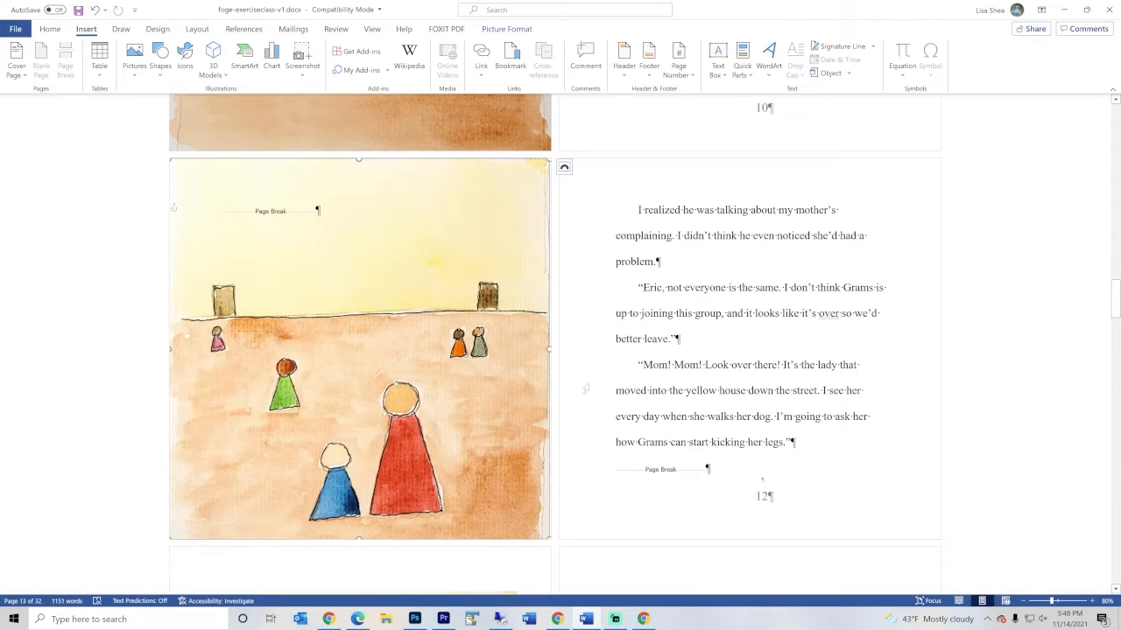
{"action": "left_click", "coordinate": [587, 366]}
Set the text wrapping of the page 13 illustration to Behind Text
{"action": "scroll", "coordinate": [617, 495], "scroll_direction": "down", "scroll_amount": 5}
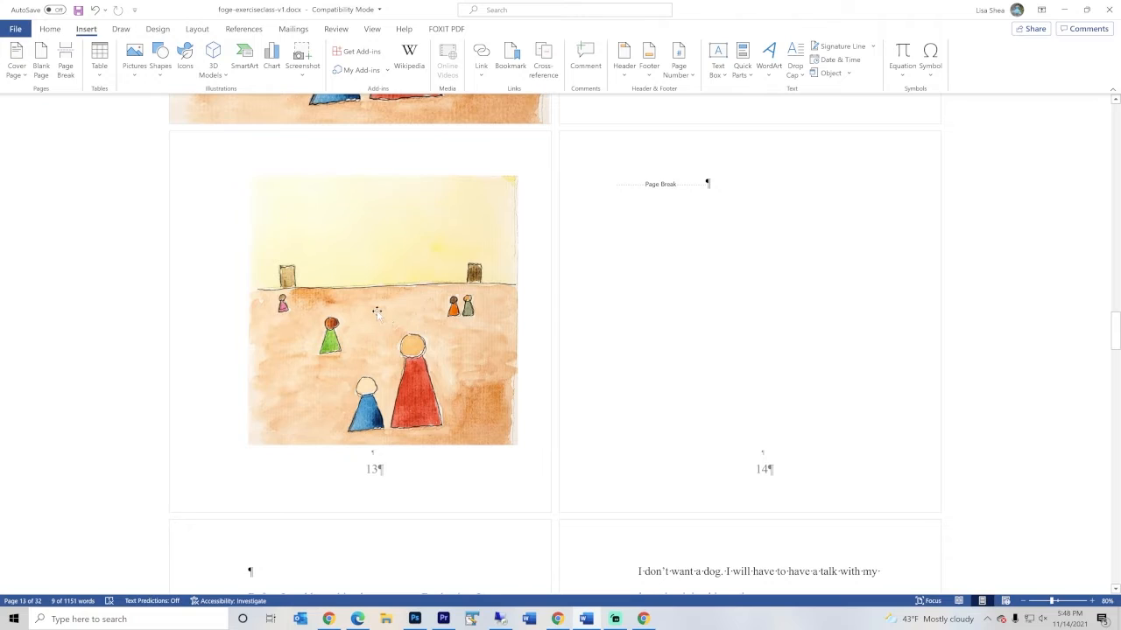
{"action": "left_click", "coordinate": [379, 316]}
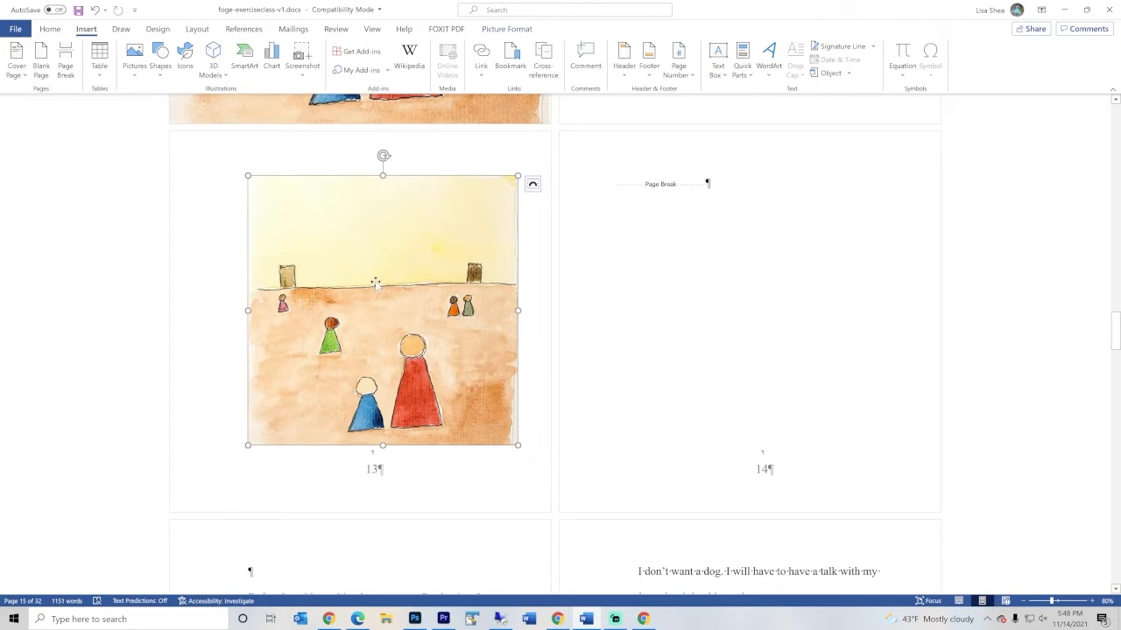
{"action": "right_click", "coordinate": [375, 282]}
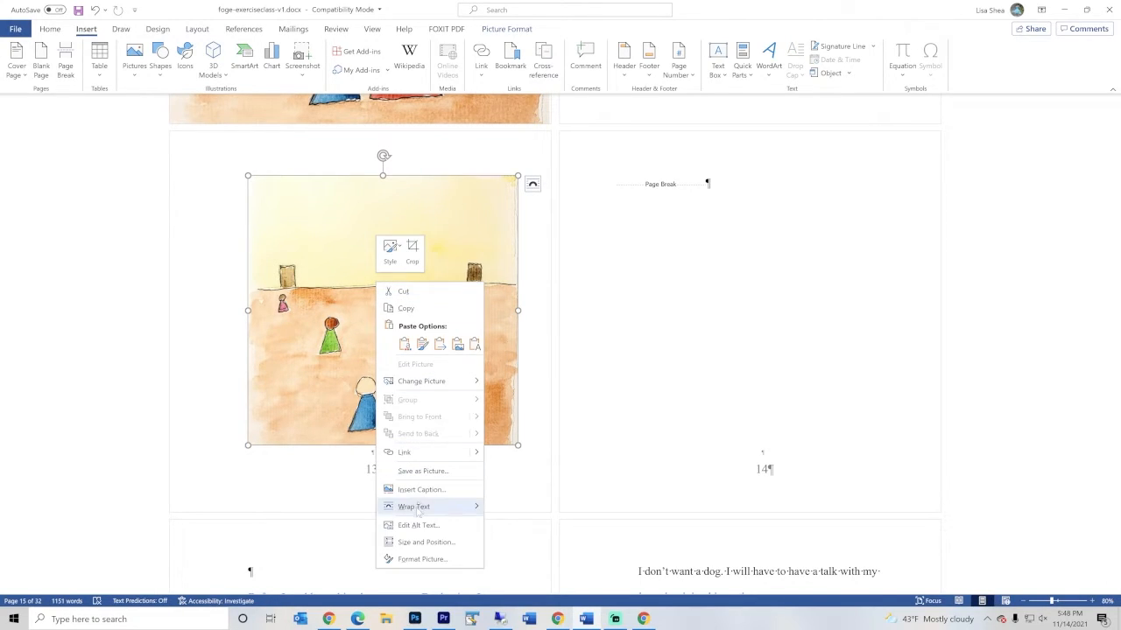
{"action": "mouse_move", "coordinate": [417, 512]}
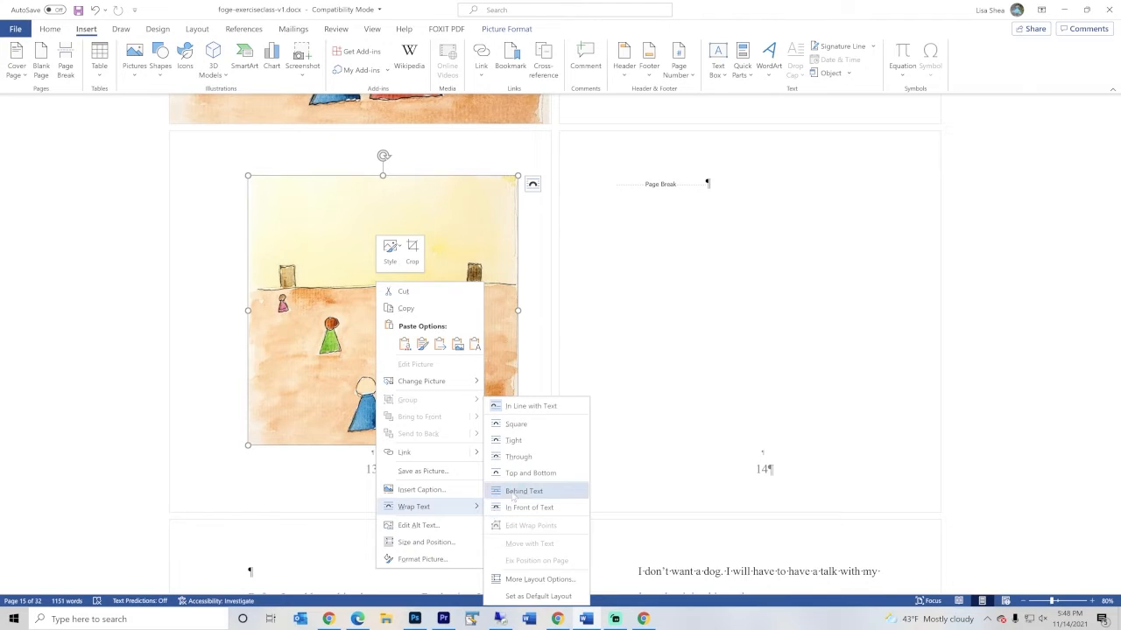
{"action": "left_click", "coordinate": [512, 492]}
{"action": "left_click", "coordinate": [512, 493]}
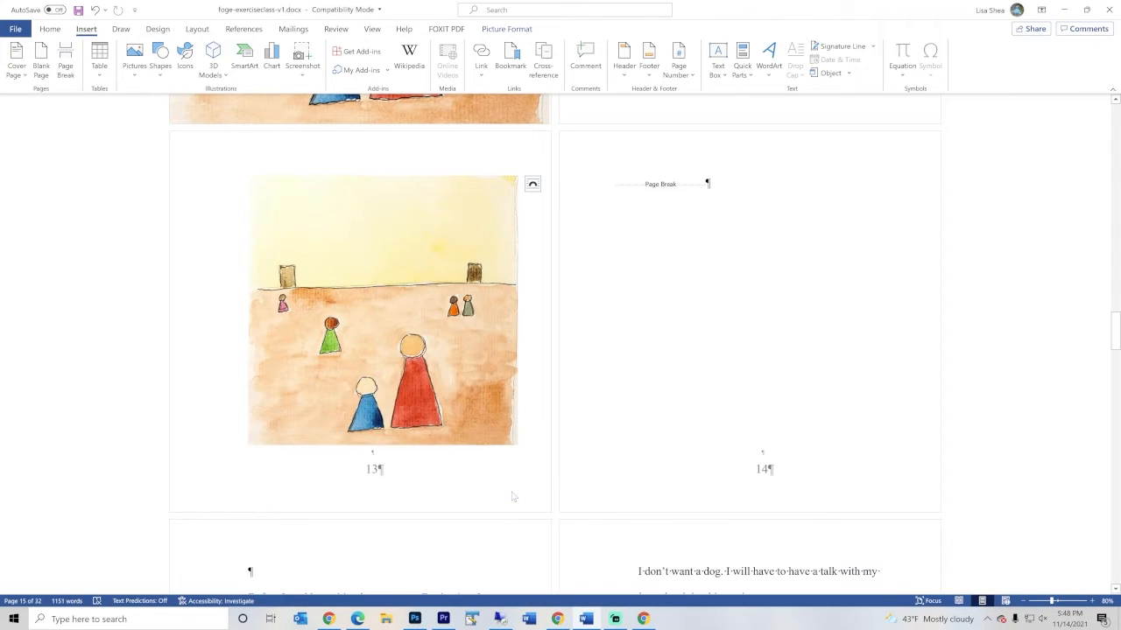
Enlarge the page 13 illustration from its corners until it fills the page edge to edge
{"action": "left_click_drag", "start_coordinate": [518, 175], "coordinate": [545, 143]}
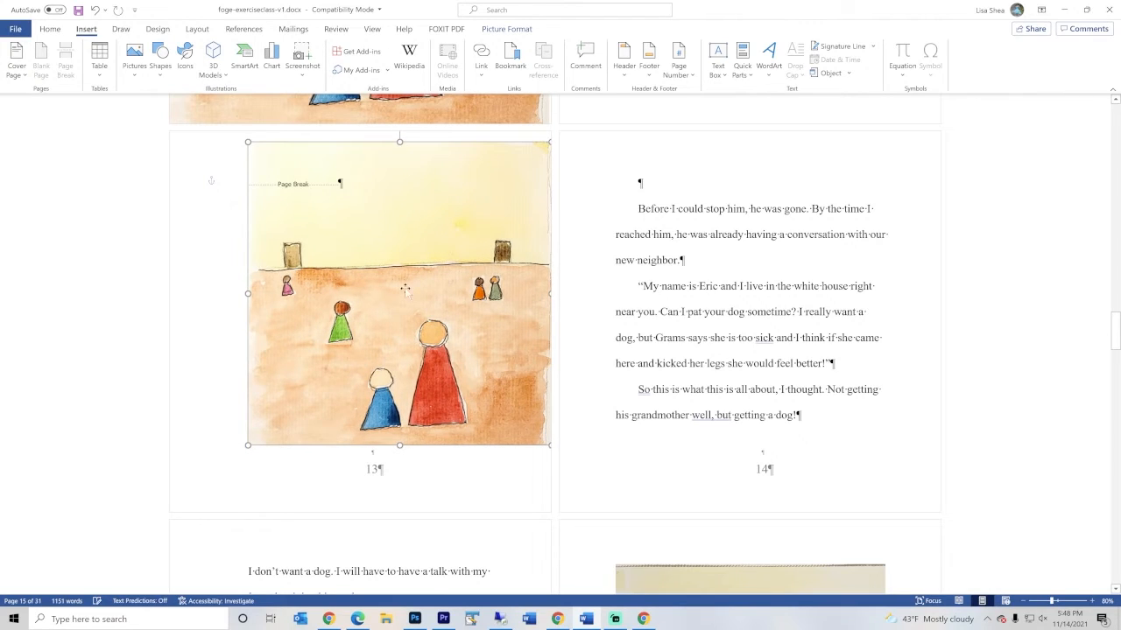
{"action": "left_click_drag", "start_coordinate": [247, 446], "coordinate": [179, 506]}
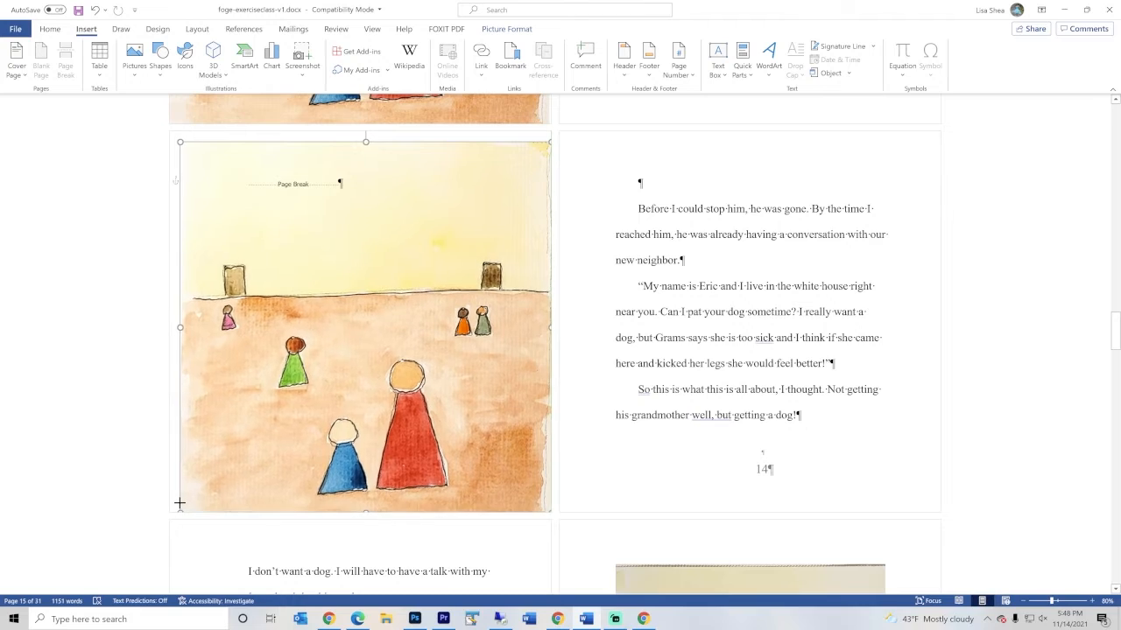
{"action": "left_click_drag", "start_coordinate": [179, 141], "coordinate": [172, 131]}
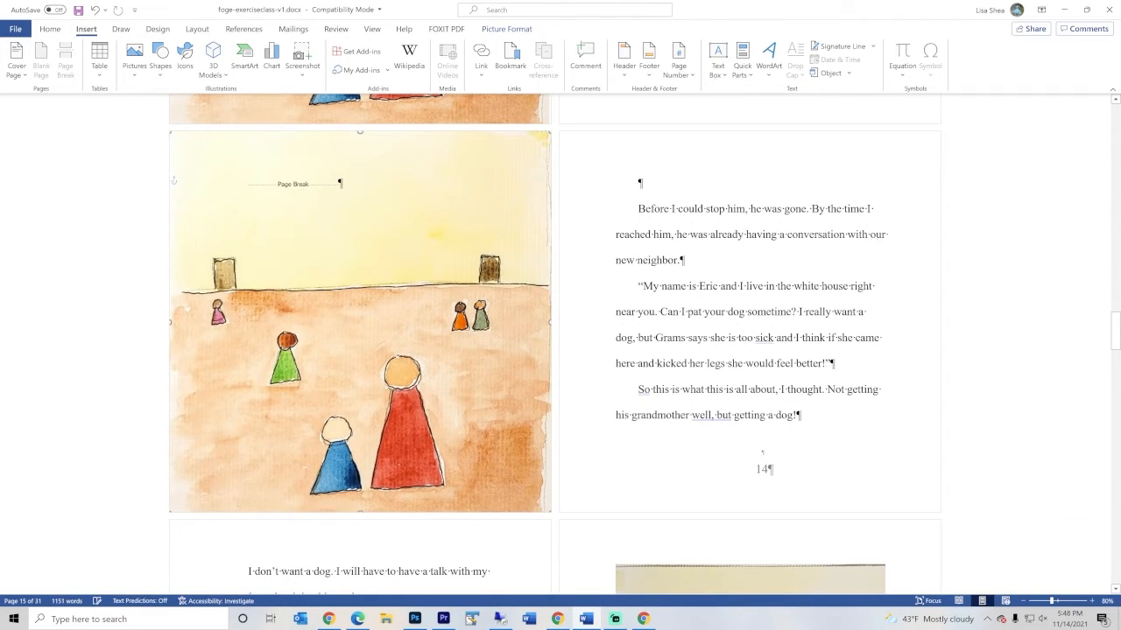
Add "The triangle people enjoyed their afternoon." over the page 13 illustration before the page break, followed by two line breaks
{"action": "left_click", "coordinate": [248, 184]}
{"action": "type", "text": "T"}
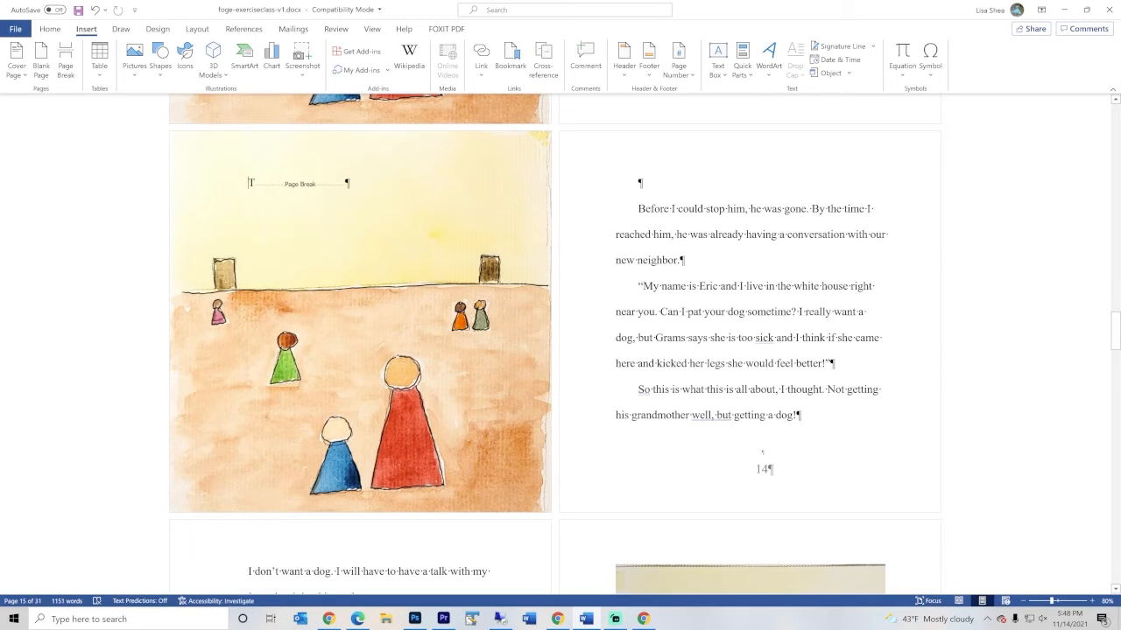
{"action": "type", "text": "he triangle peo"}
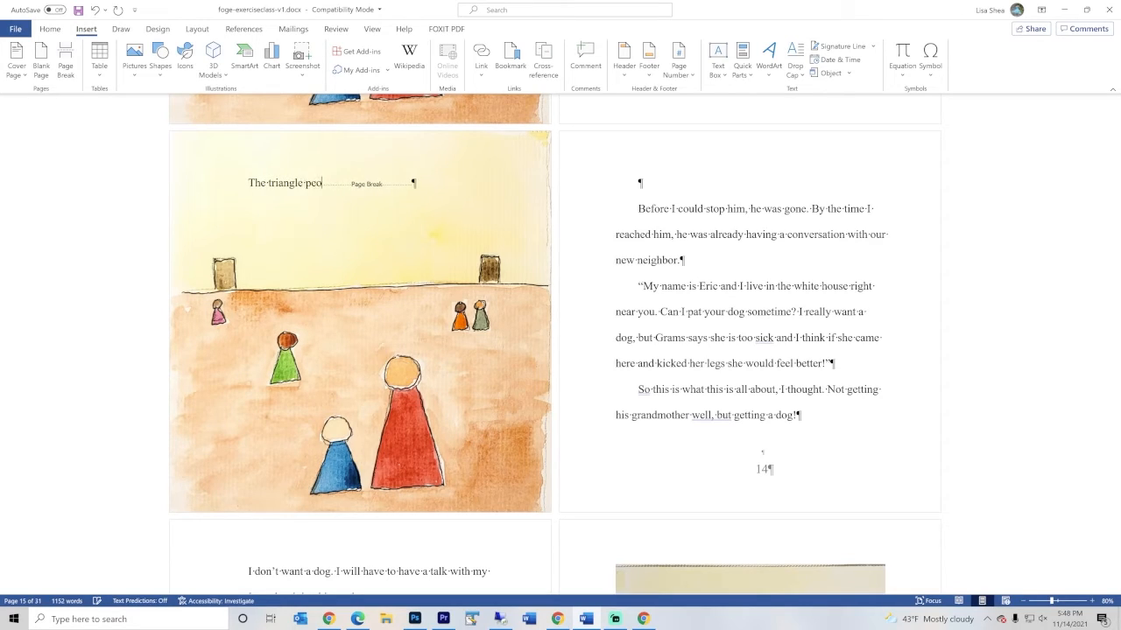
{"action": "type", "text": "ple enjoyed their afternoon."}
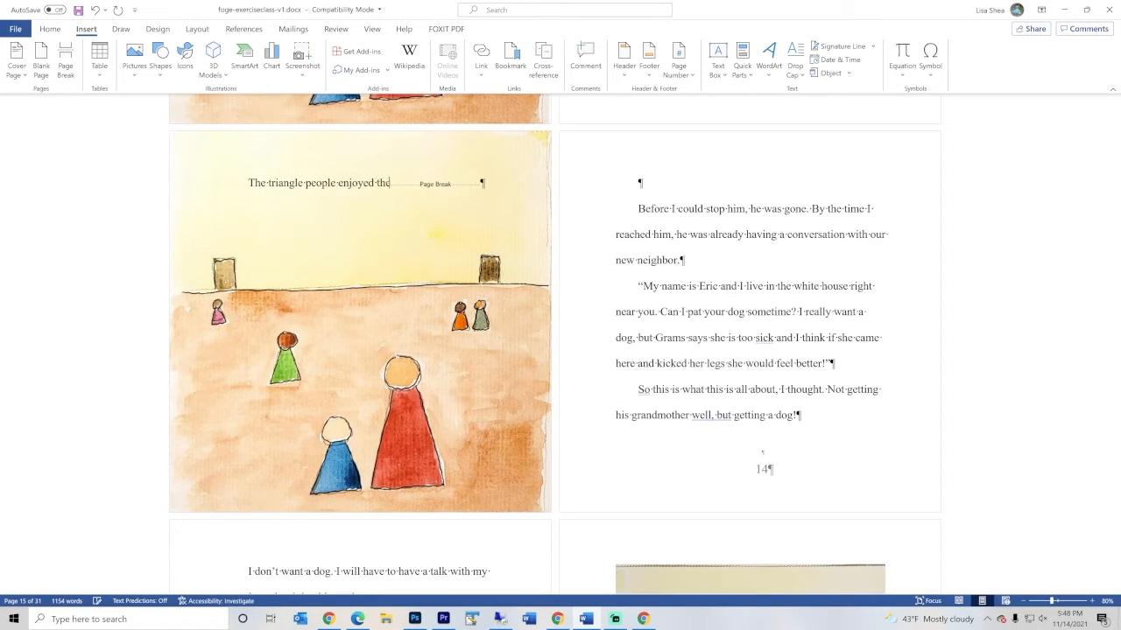
{"action": "key", "text": "Return"}
{"action": "key", "text": "Return"}
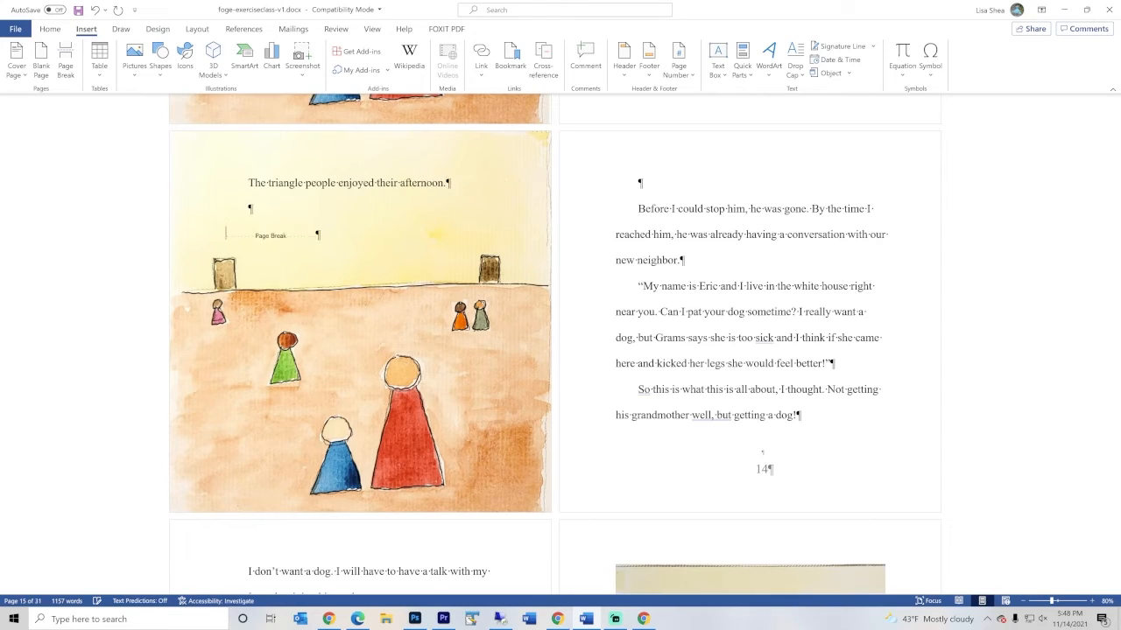